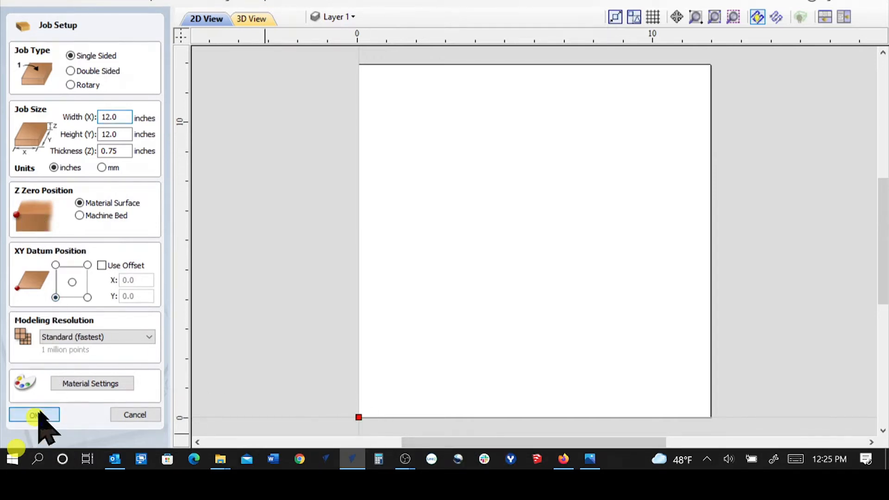
Step: Confirm the 12 × 12 × 0.75 inch single-sided job and draw a vertical line about 10.1 inches long near the sheet's left edge
key(Return)
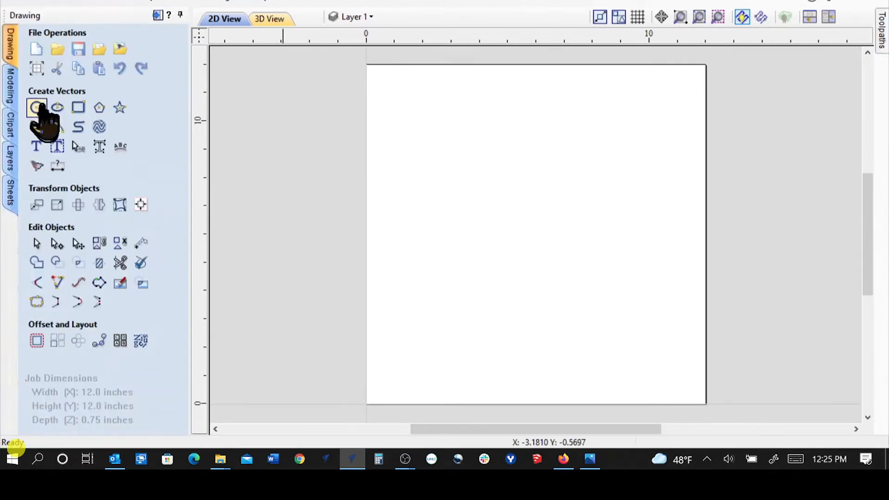
click(37, 127)
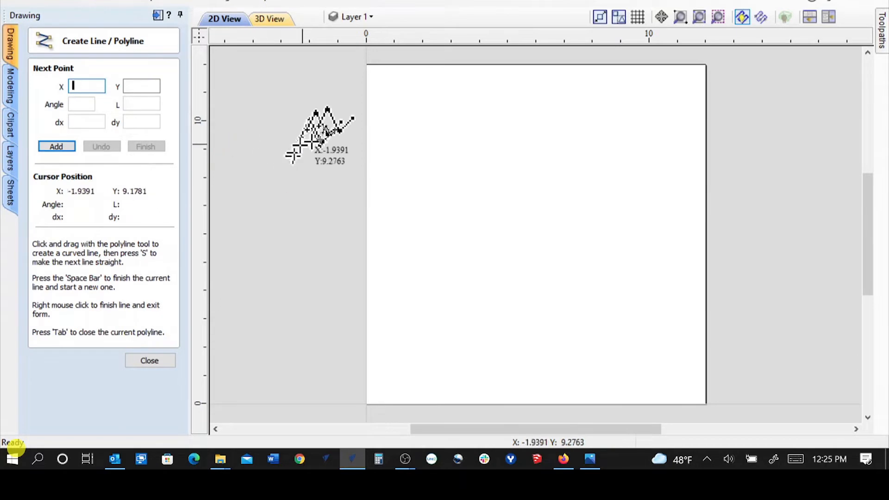
click(398, 94)
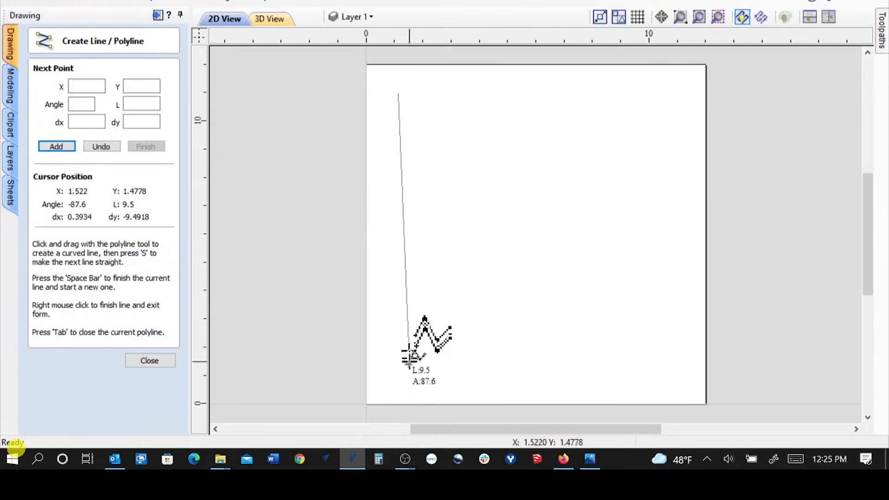
click(398, 379)
right_click(397, 379)
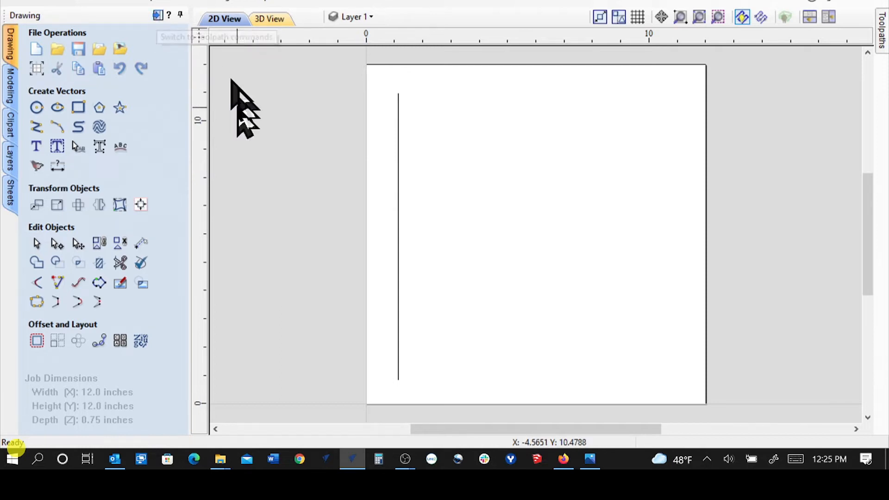
Step: Display the line's nodes and calculate a 0.125 inch deep profile toolpath on the line with a 1/4" end mill and optimized start points
right_click(398, 181)
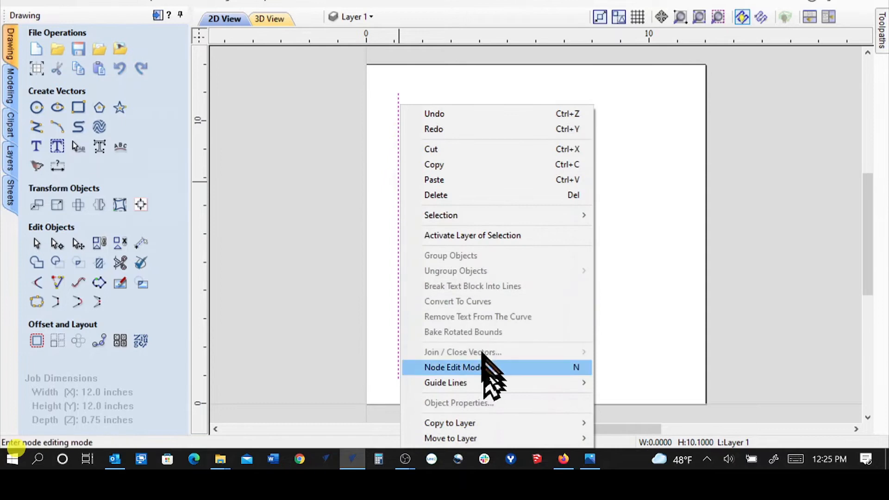
click(484, 368)
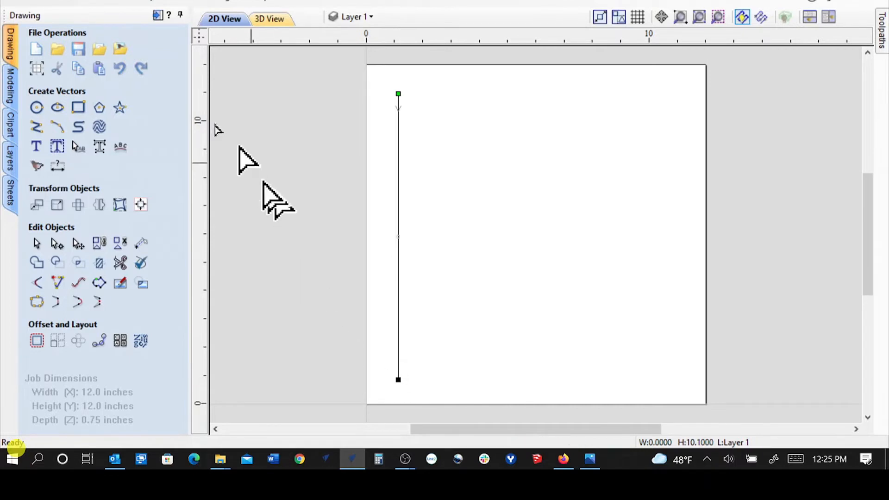
click(156, 16)
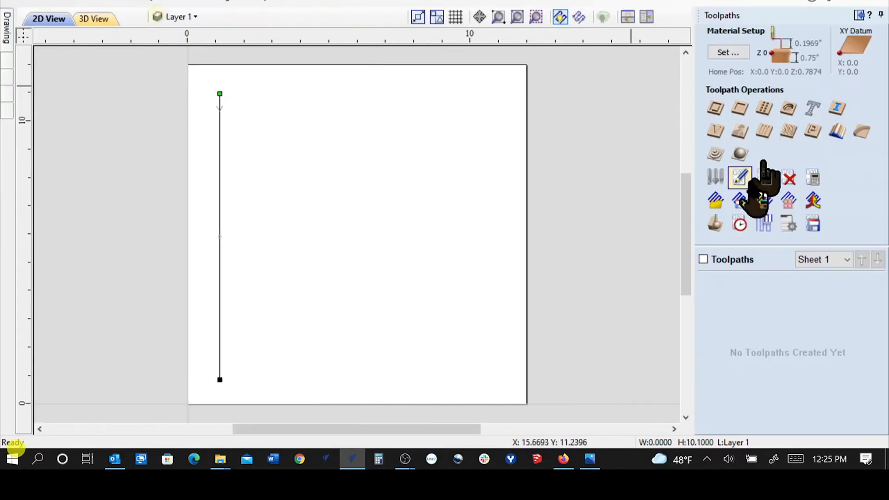
click(717, 110)
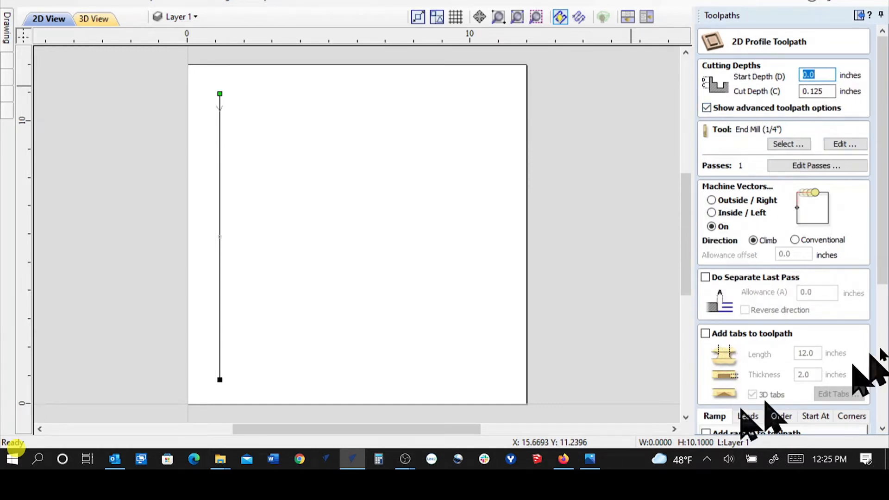
click(884, 380)
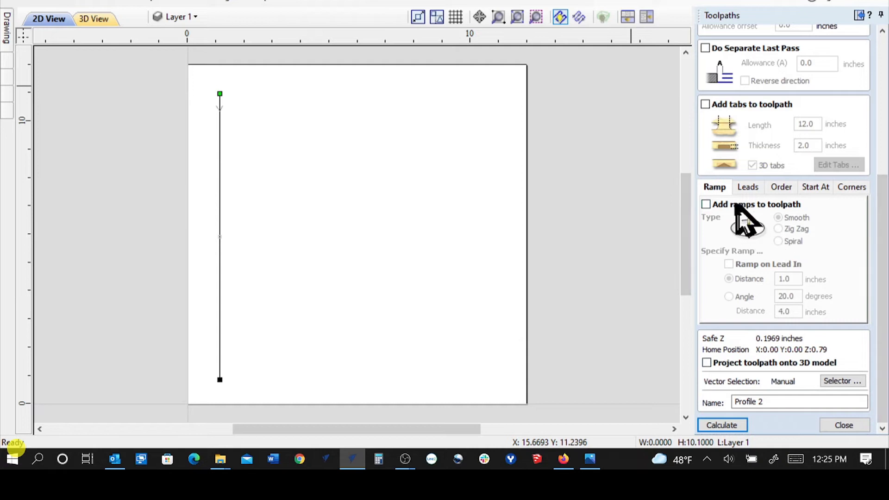
click(815, 187)
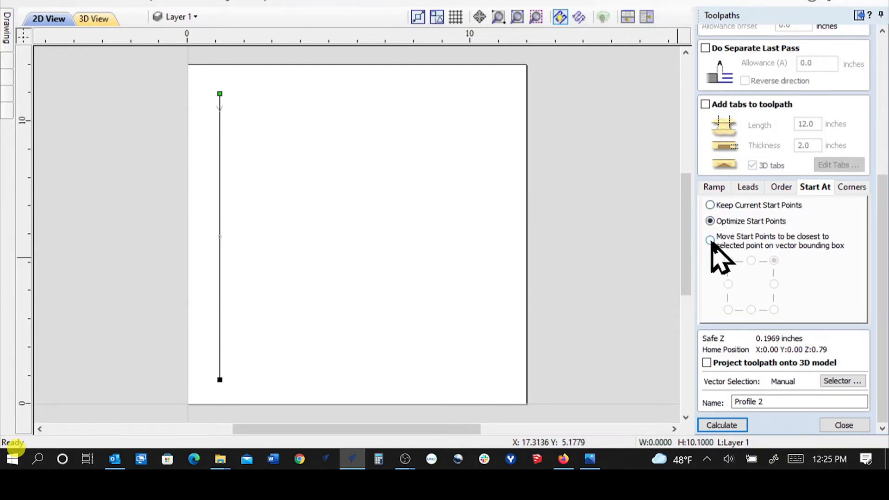
click(781, 188)
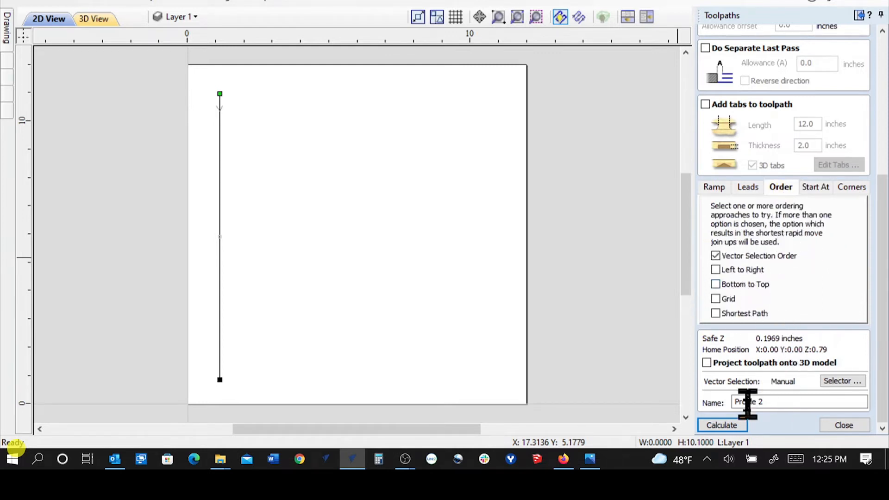
click(816, 187)
click(719, 425)
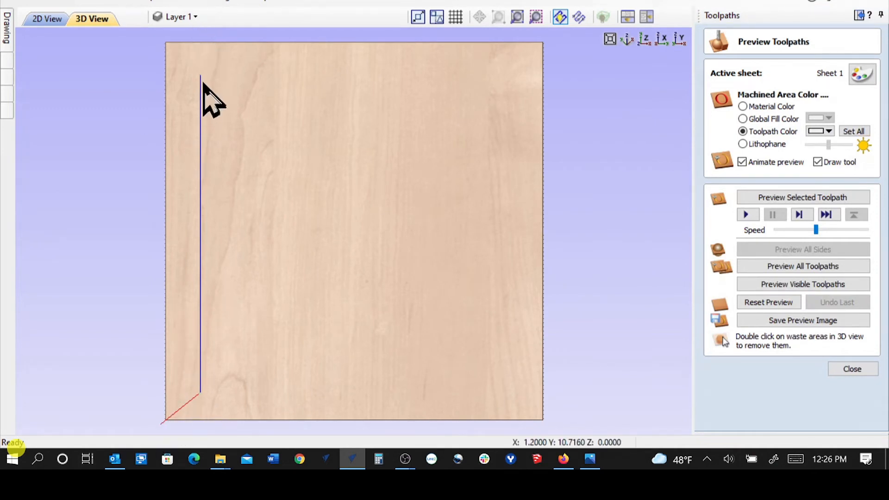
Step: Reset the preview, simulate all toolpaths, and show the 2D and 3D views side by side
click(768, 302)
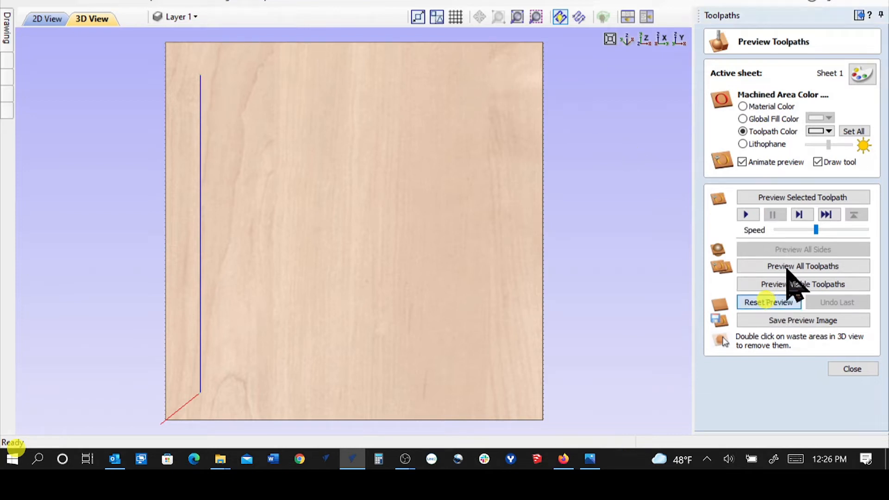
click(790, 269)
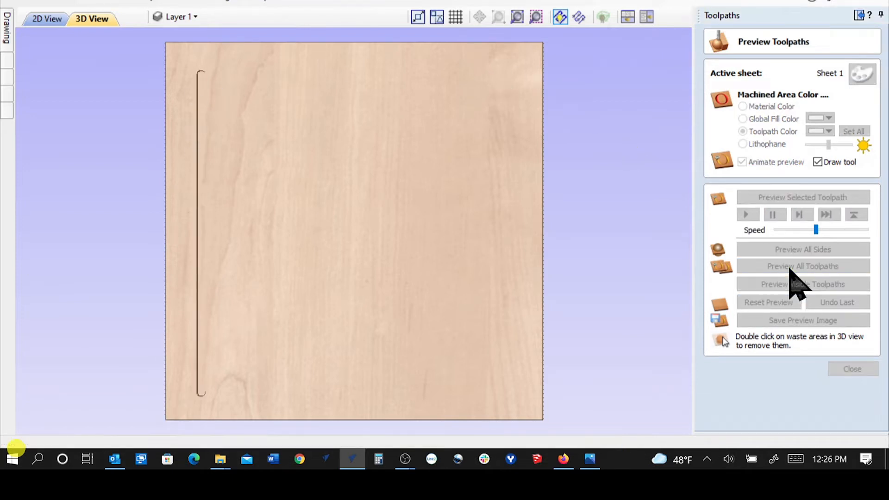
click(858, 15)
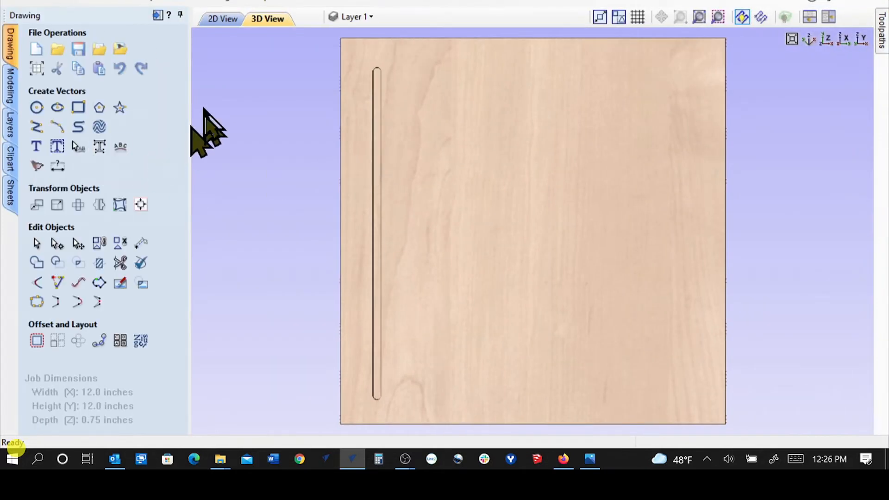
click(829, 18)
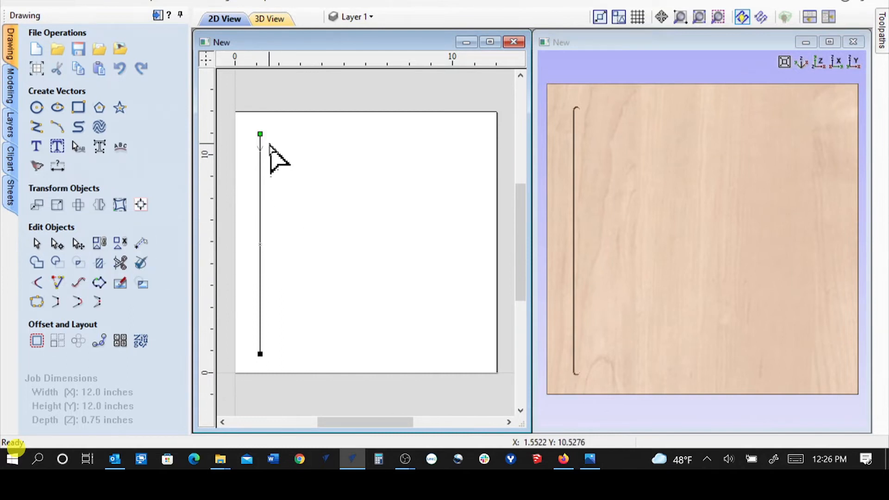
Step: Exit node editing and array-copy the line into one row of four columns with a 2.0 inch X offset, grouping the copies
right_click(260, 234)
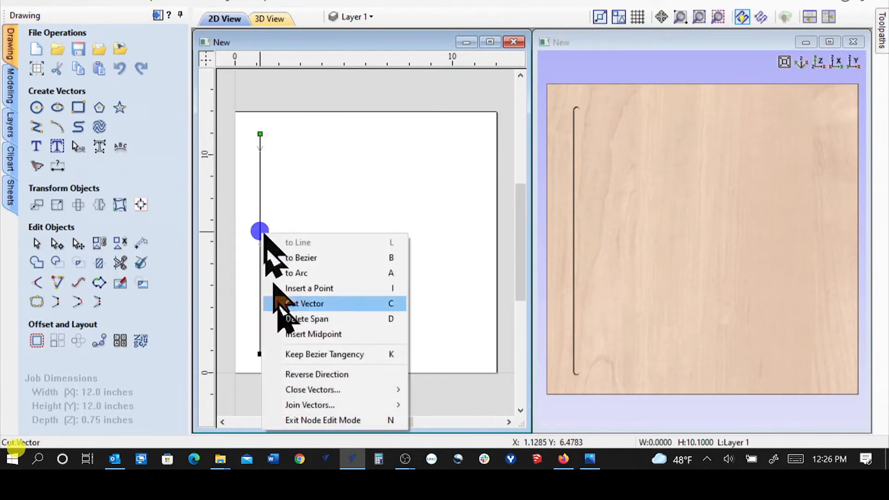
click(312, 419)
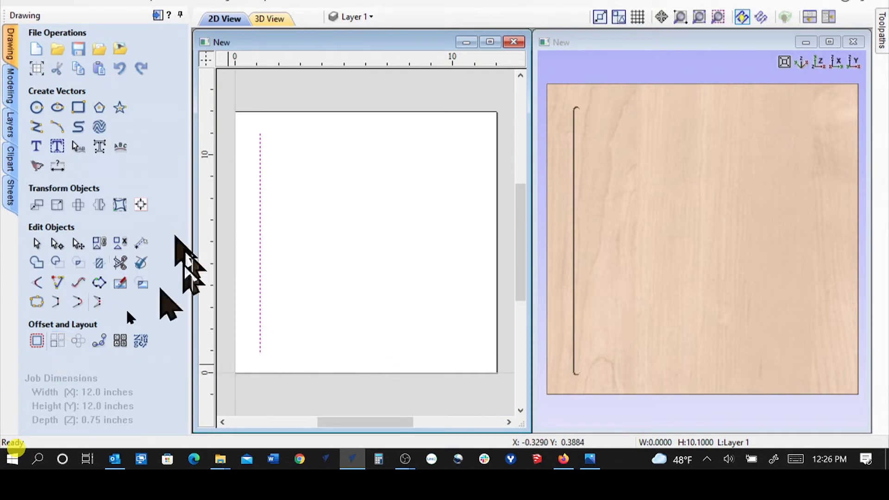
click(58, 342)
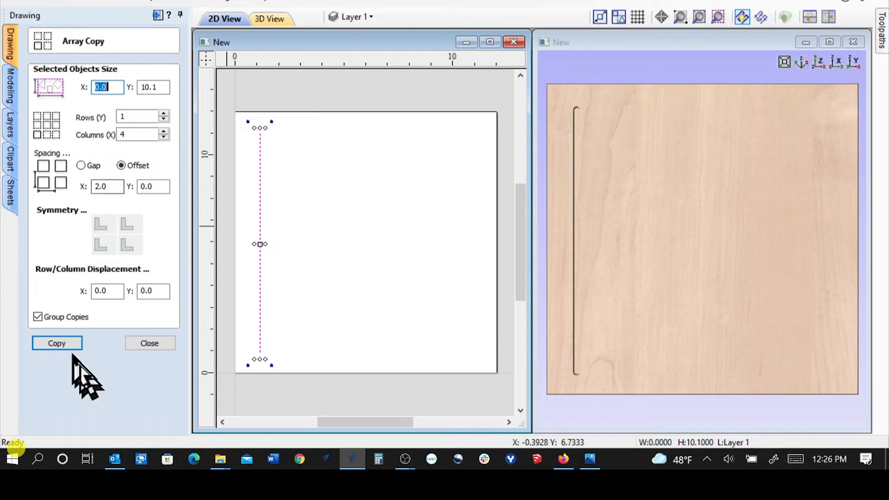
click(57, 343)
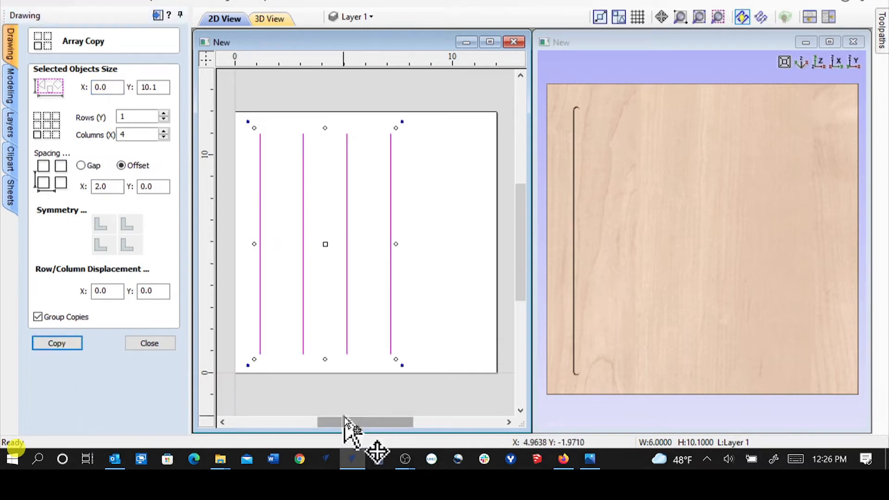
click(154, 345)
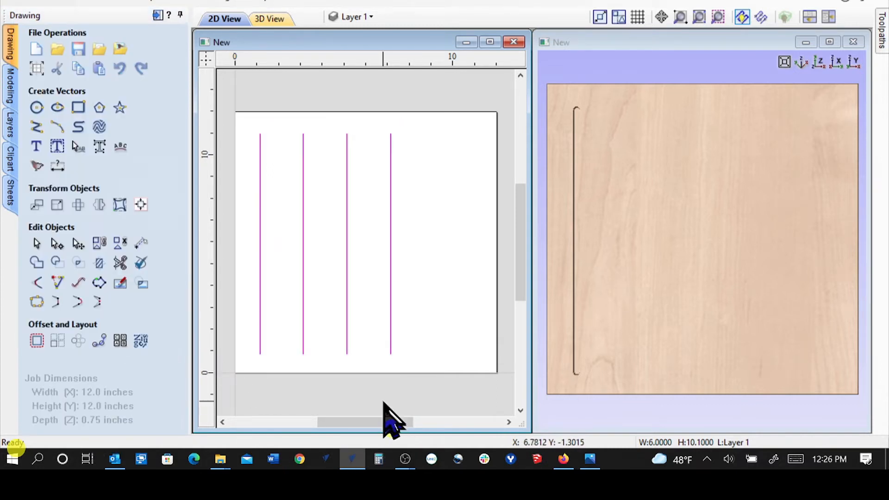
click(384, 402)
click(259, 246)
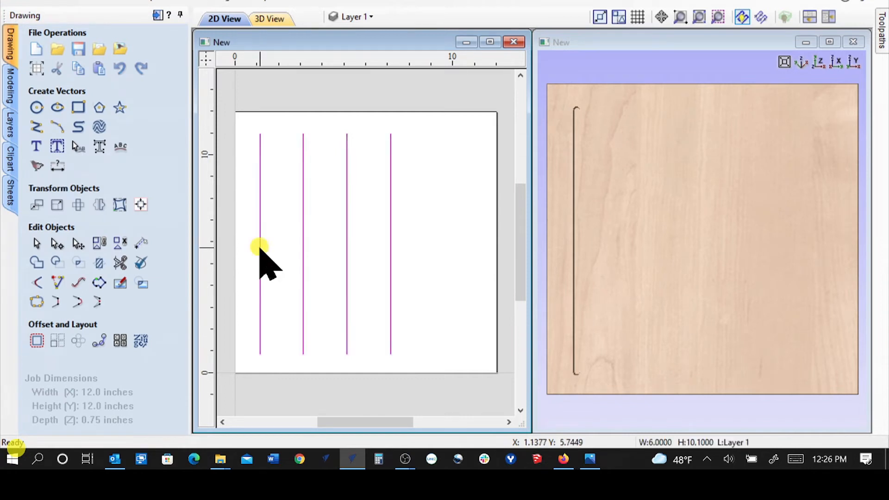
click(55, 342)
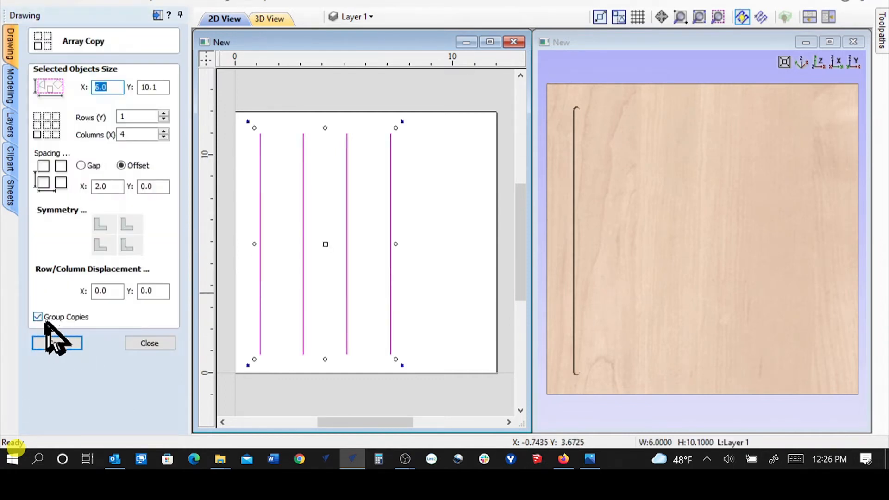
click(148, 343)
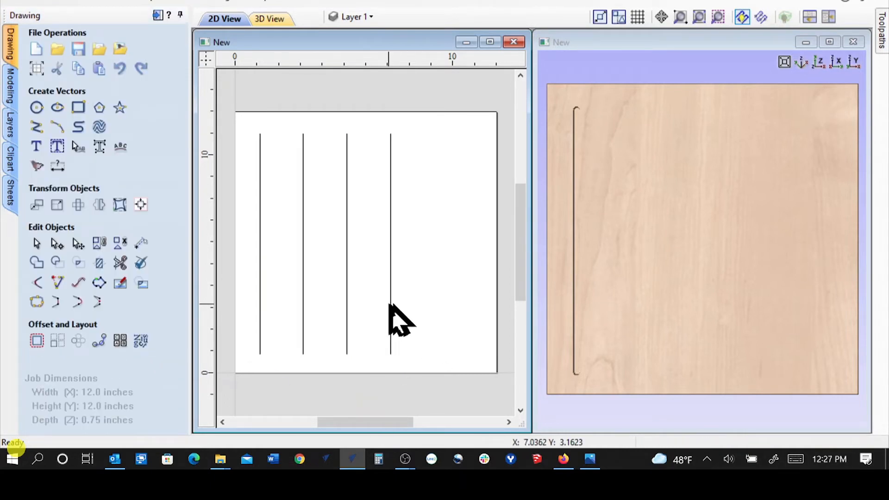
Step: Ungroup the four array-copied lines for node editing and inspect the start nodes of individual lines
click(390, 306)
right_click(392, 254)
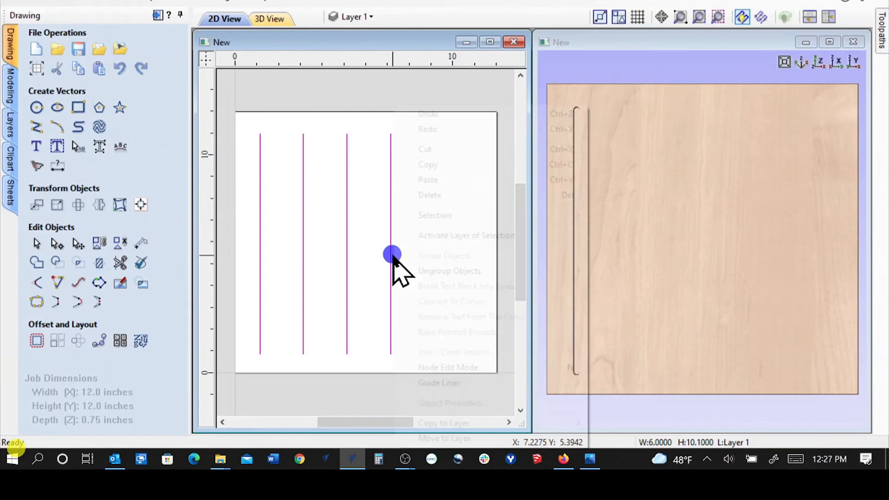
click(454, 367)
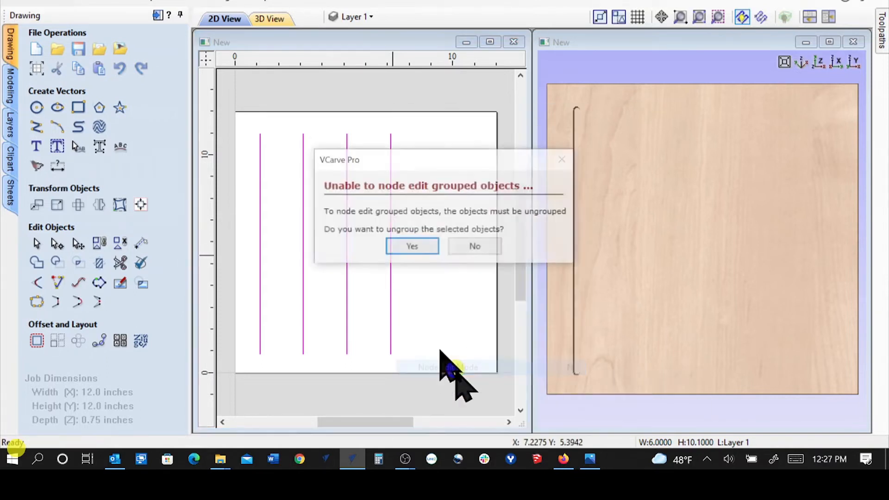
click(426, 249)
click(404, 380)
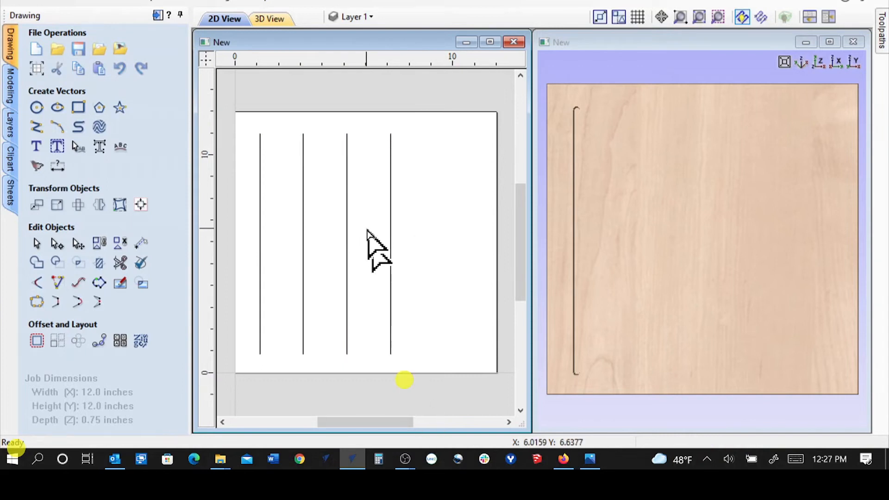
click(390, 251)
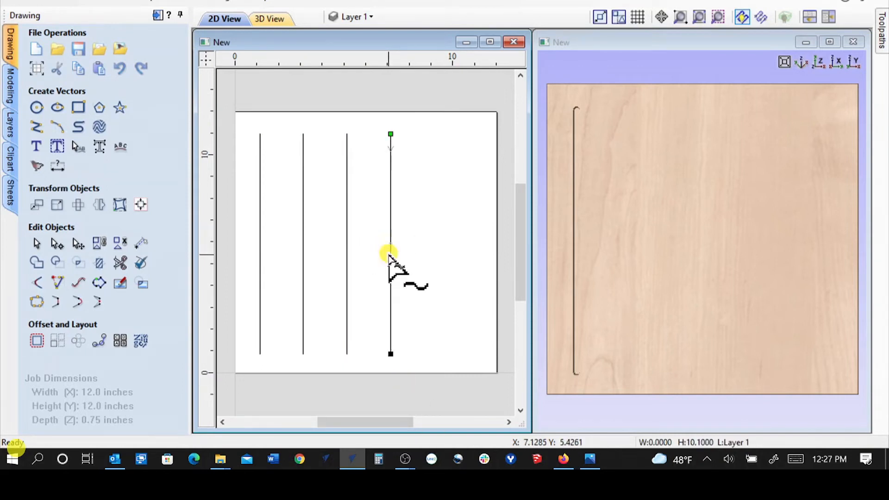
click(347, 265)
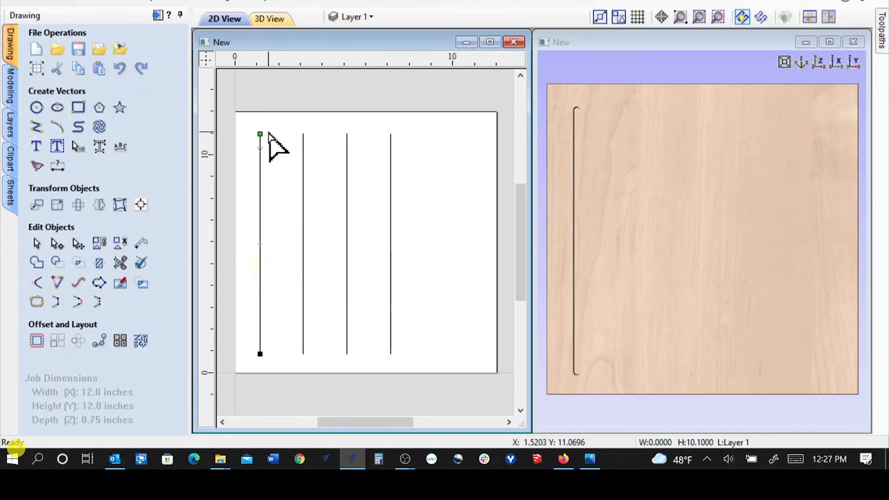
Step: Close the toolpath preview, reopen the Profile 2 toolpath, and recalculate it for all four vertical lines
click(158, 15)
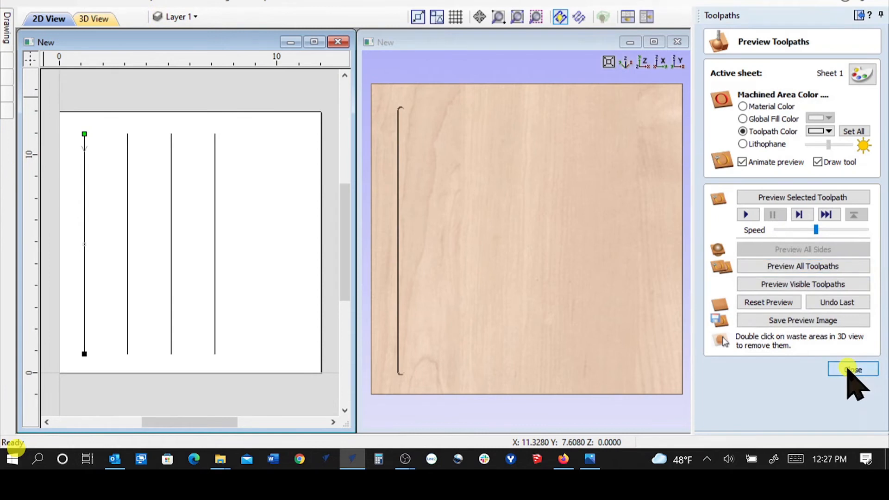
click(854, 369)
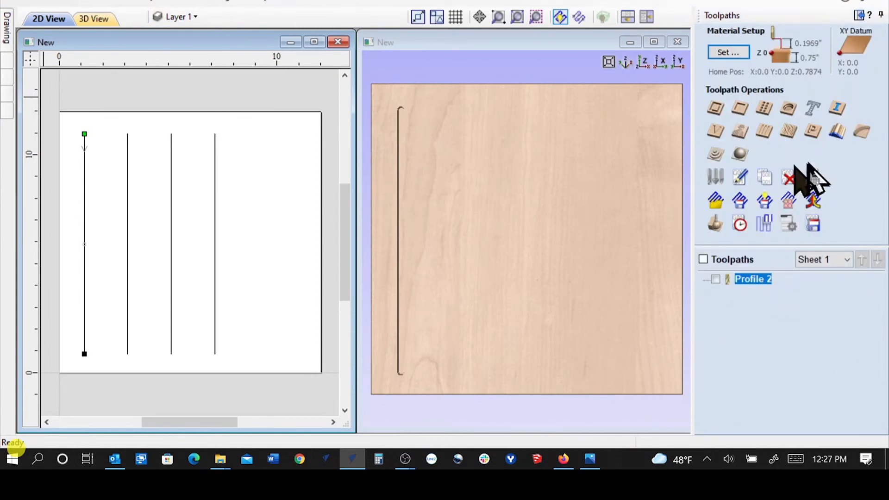
double_click(760, 279)
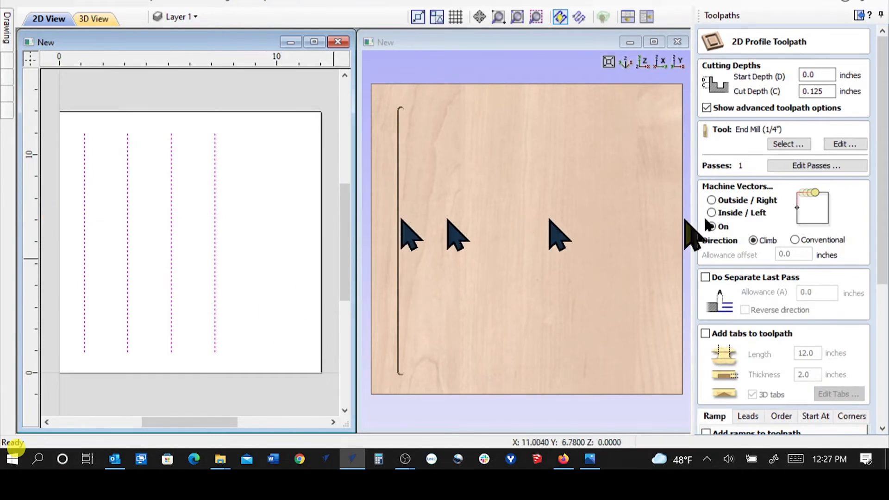
scroll(883, 404, down, 5)
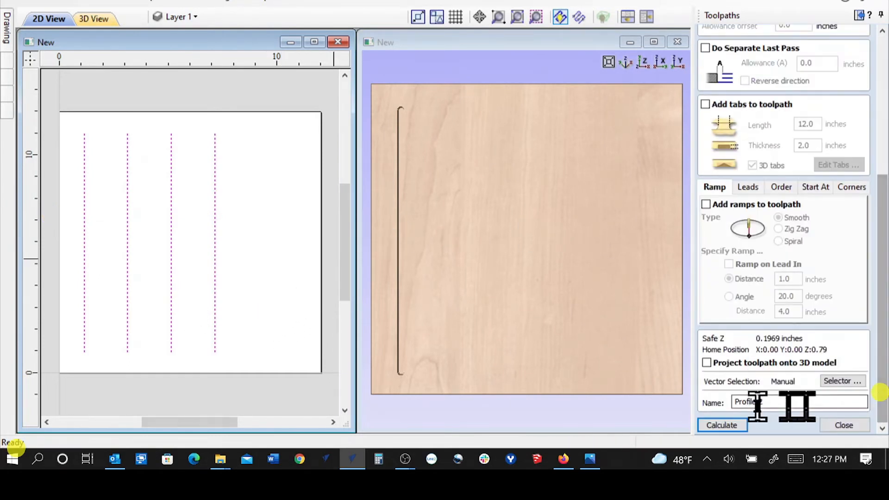
click(724, 425)
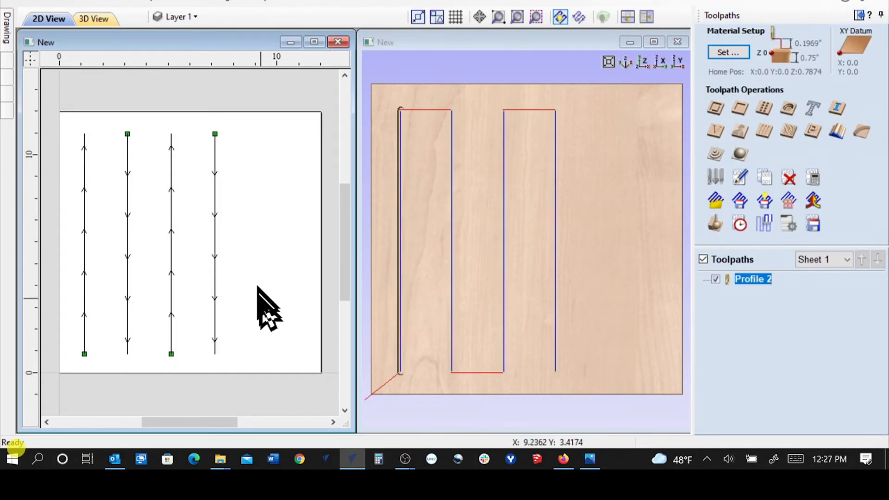
Step: Select all four vertical lines and recalculate the Profile 2 toolpath for them
drag(57, 204, 57, 204)
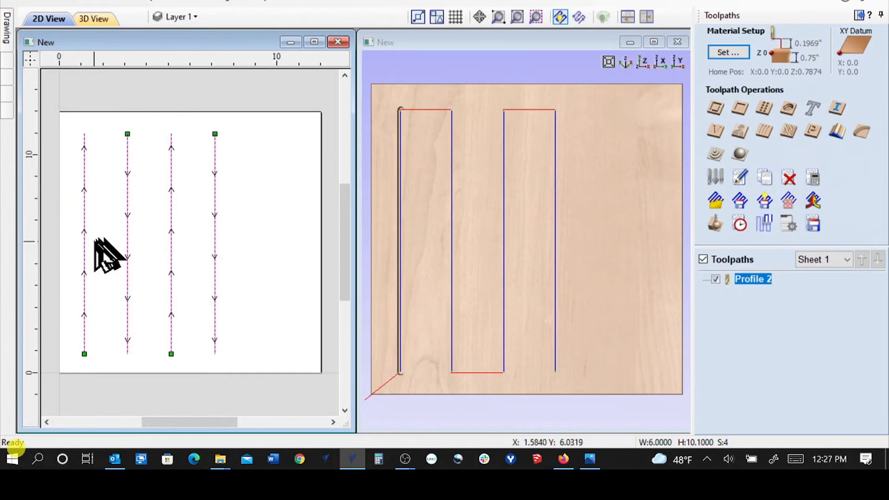
double_click(750, 280)
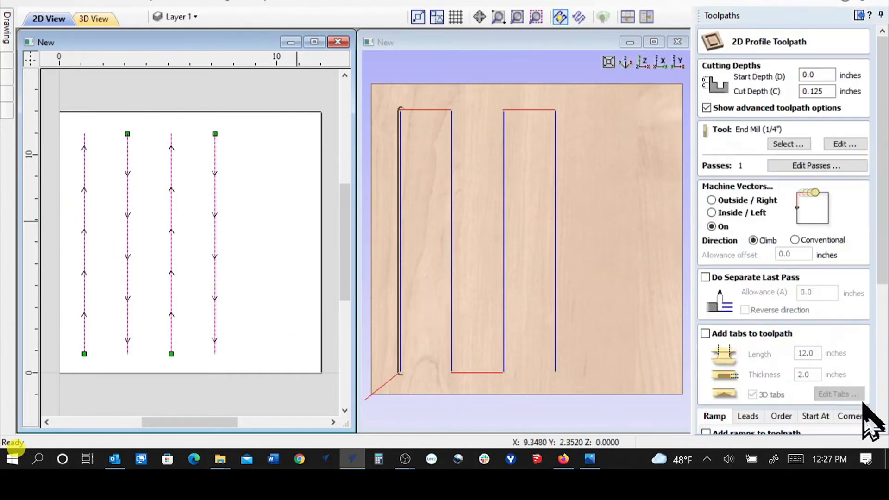
scroll(873, 419, down, 5)
click(737, 423)
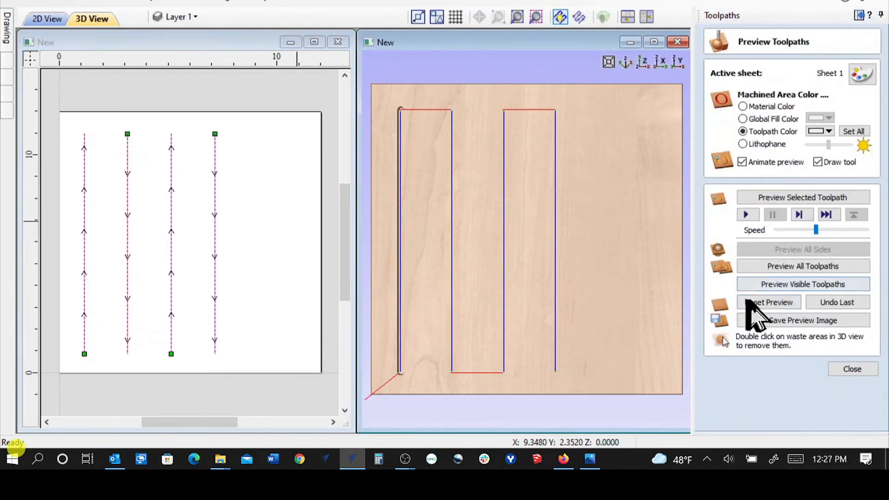
Step: Reset the preview, simulate all toolpaths, and tilt the 3D view to inspect the cuts
click(756, 302)
click(789, 266)
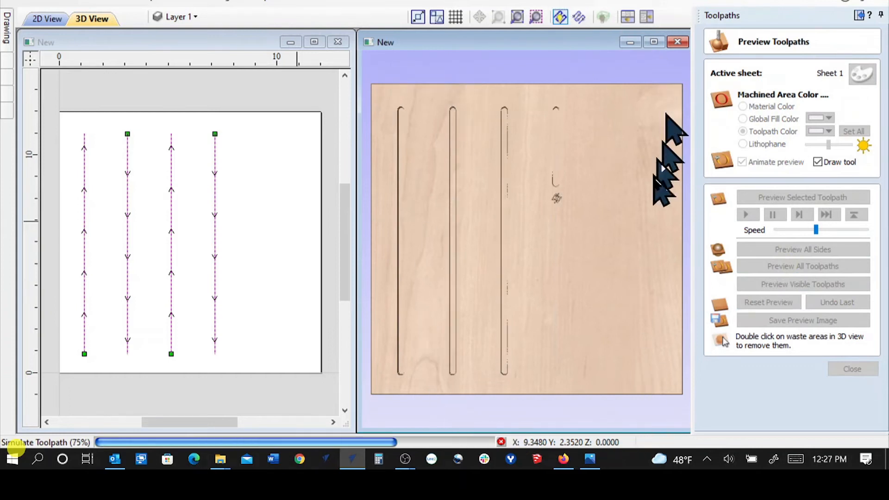
drag(557, 128, 522, 312)
click(848, 369)
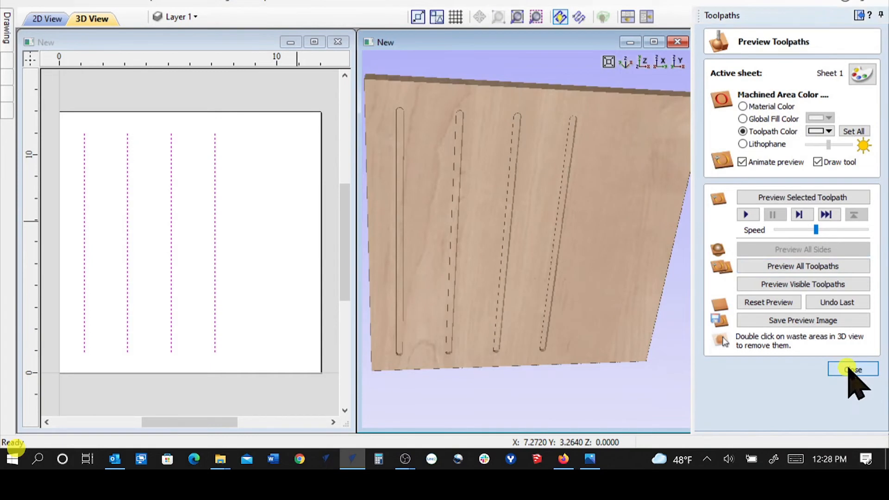
Step: Reopen Profile 2 and make the lower nodes of the second and fourth lines their start points
double_click(761, 278)
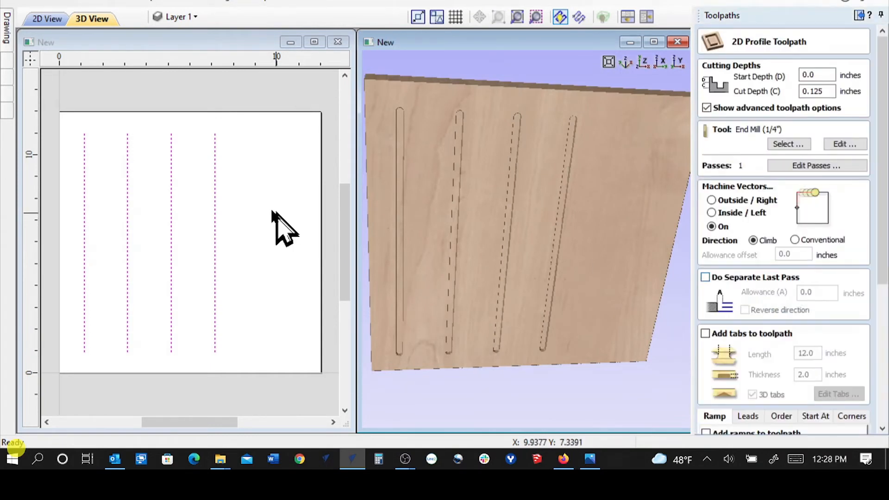
right_click(215, 180)
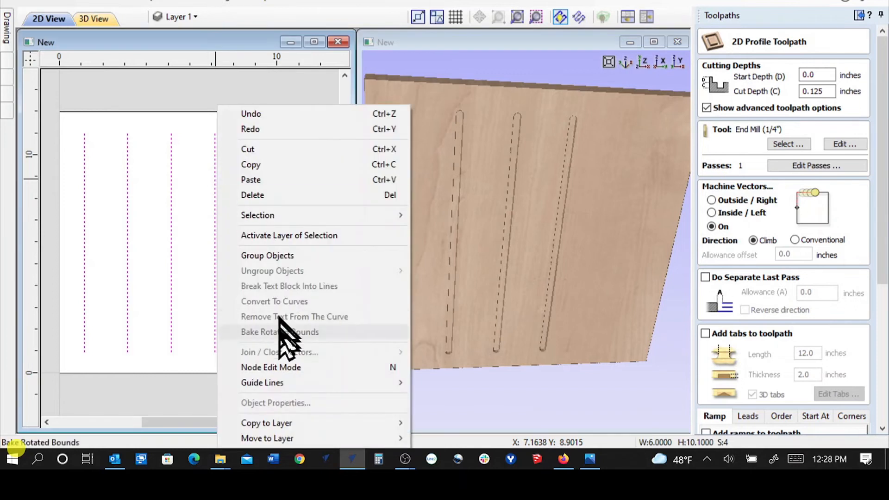
click(284, 366)
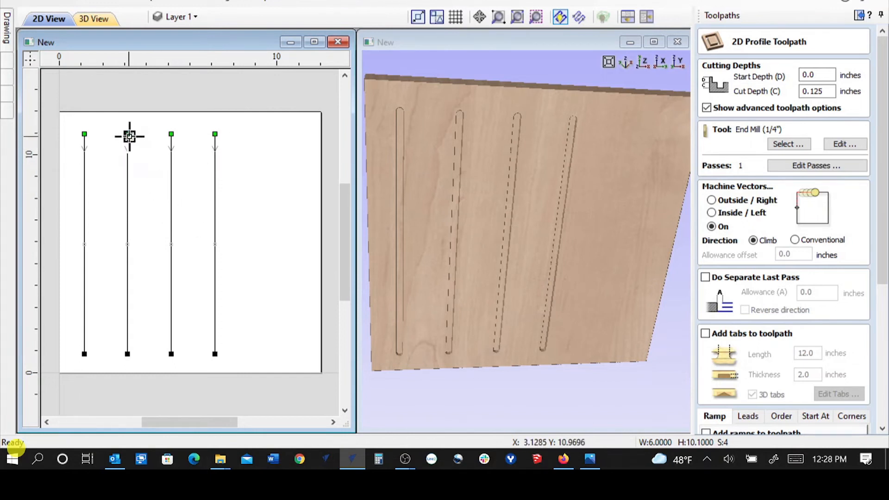
right_click(126, 355)
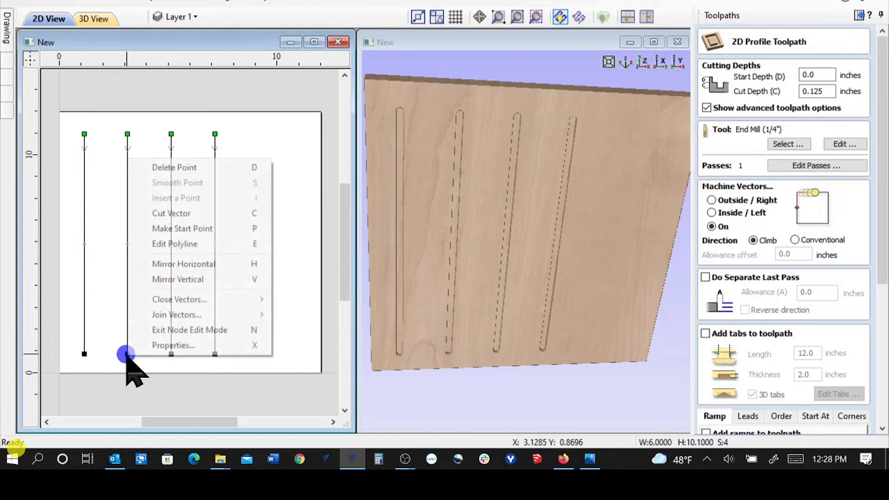
click(171, 228)
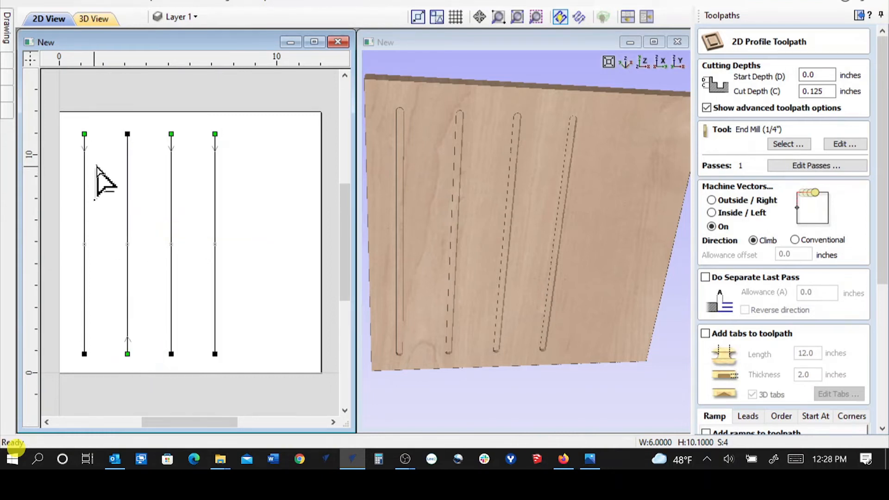
right_click(214, 355)
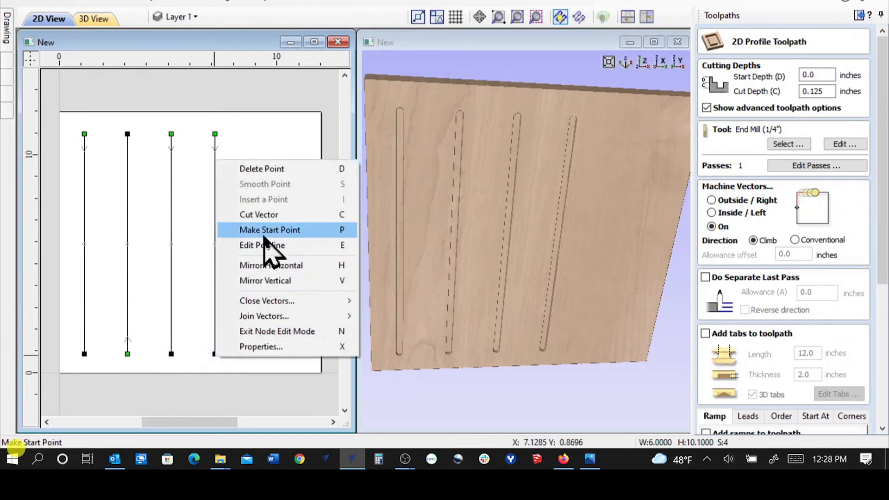
click(274, 232)
click(258, 394)
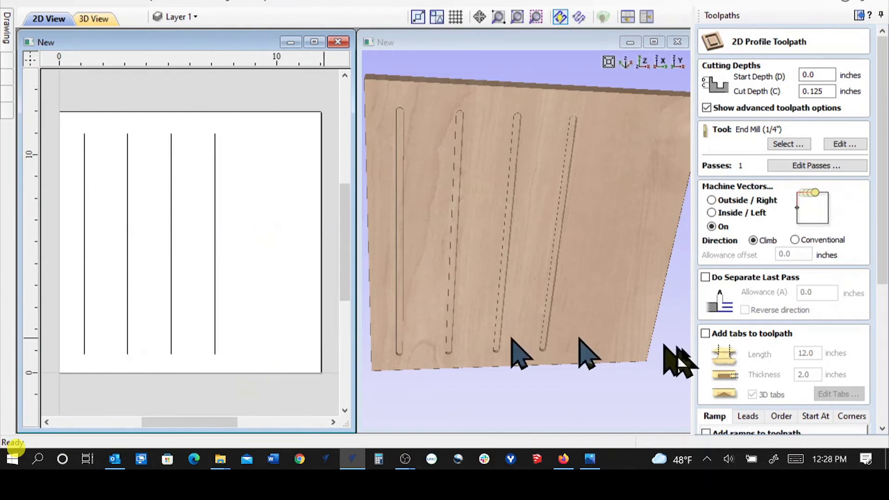
Step: Exit node editing and recalculate Profile 2 with all four edited lines selected
click(882, 407)
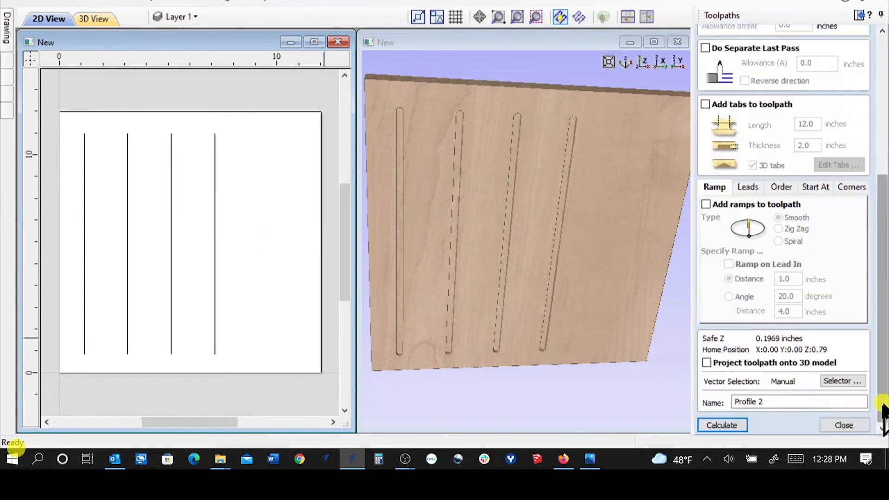
click(721, 425)
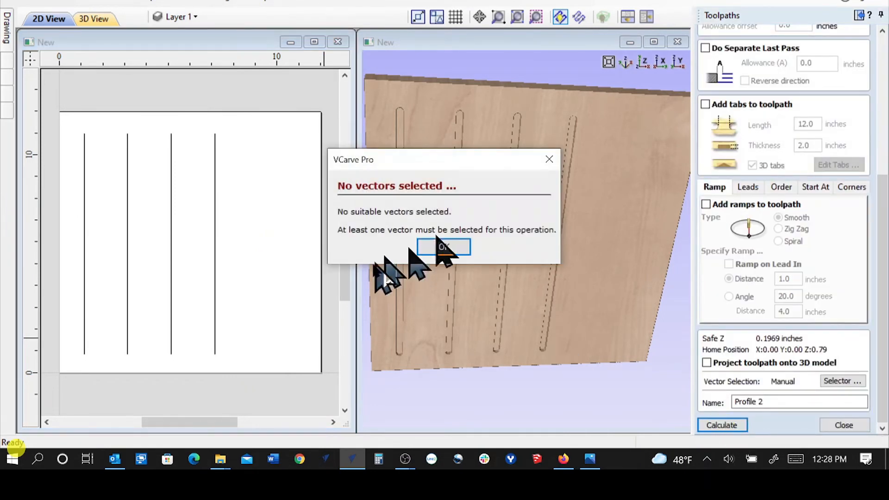
click(431, 249)
mouse_move(281, 286)
mouse_down()
mouse_move(130, 234)
mouse_move(61, 192)
mouse_up()
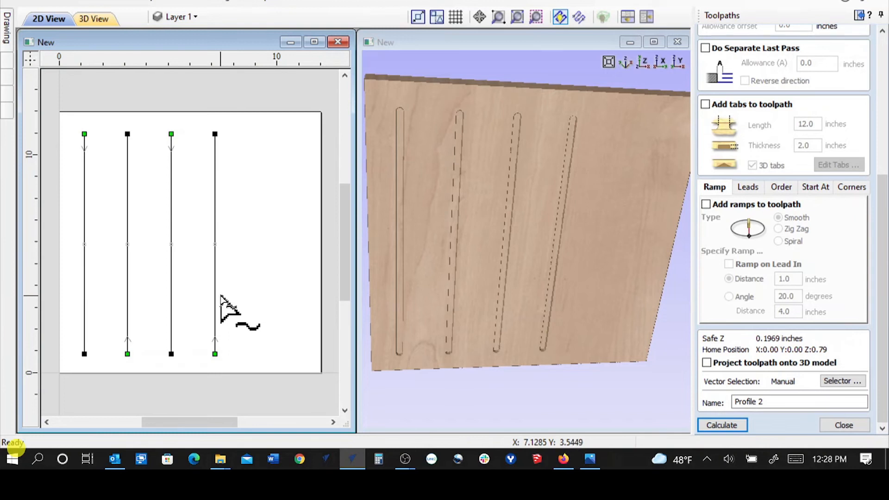
key(n)
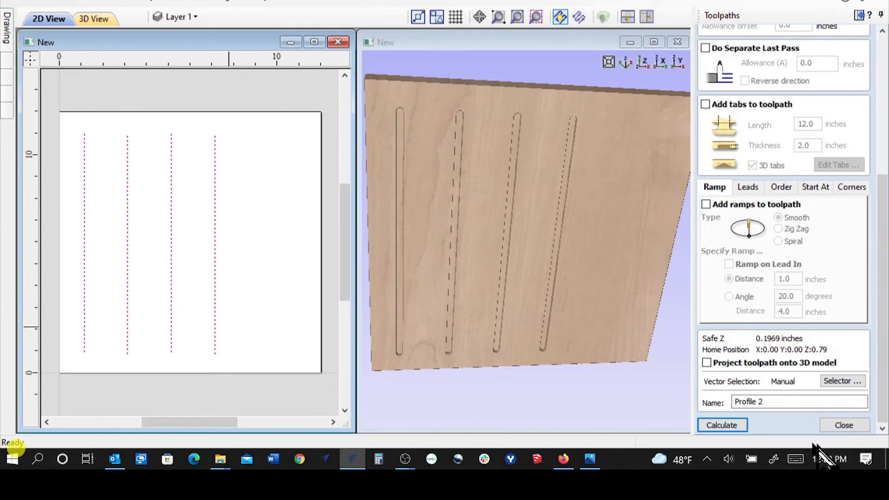
click(735, 426)
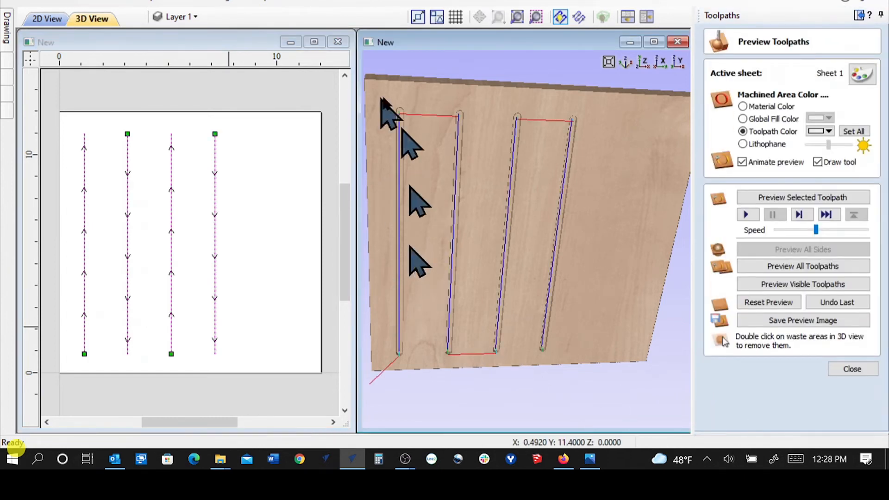
Step: Reset the preview, simulate all toolpaths on the tilted board, and close the preview
click(763, 302)
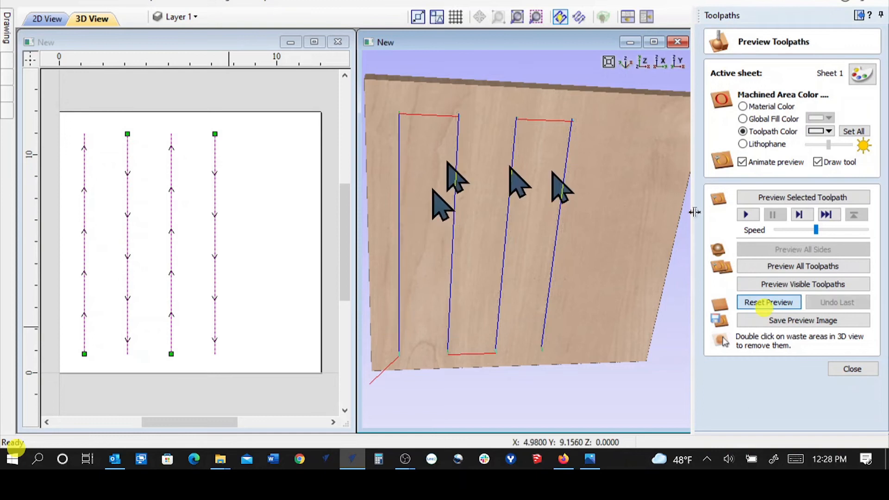
click(785, 267)
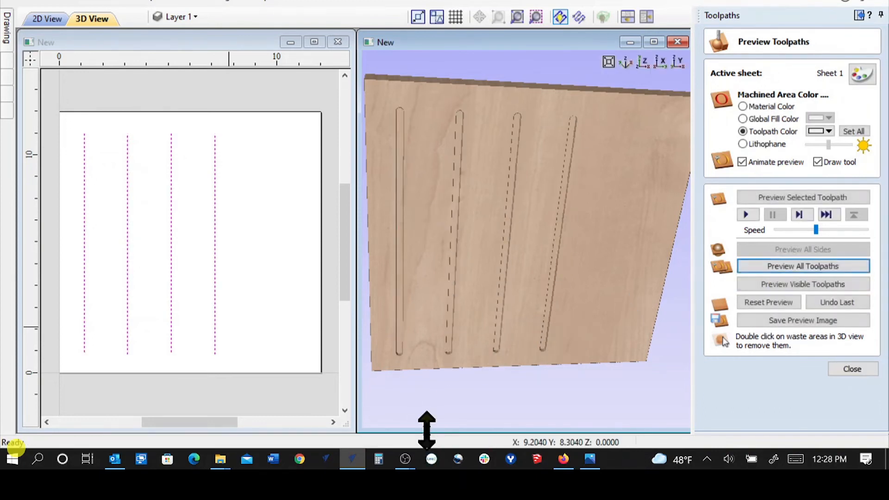
click(853, 368)
Step: Reopen Profile 2, check its ordering options, and move start points closest to the upper-right point of the vector bounding box
double_click(761, 276)
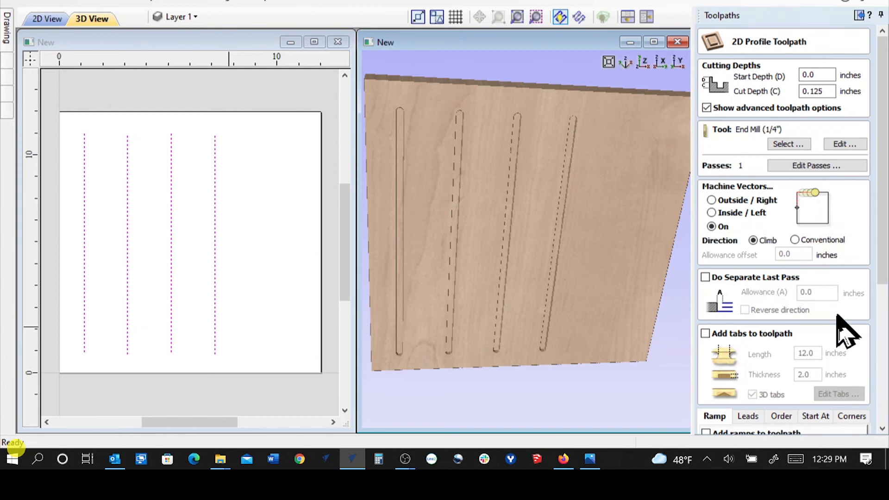
click(881, 375)
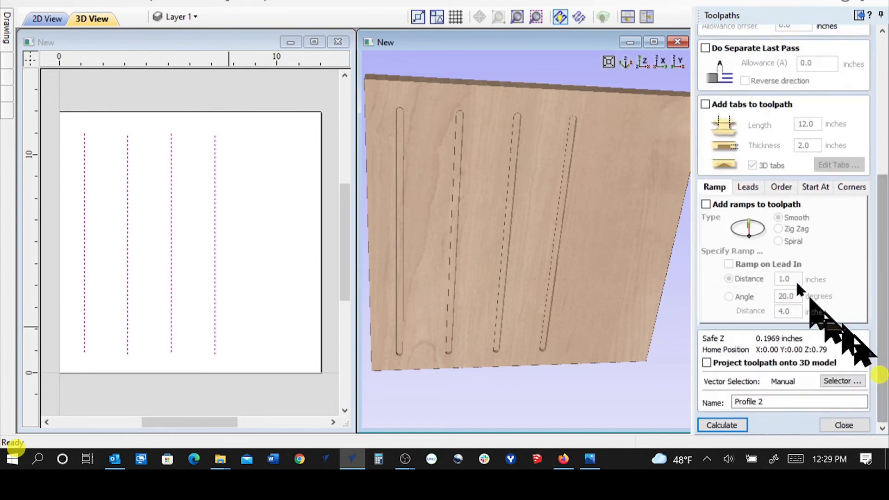
click(782, 187)
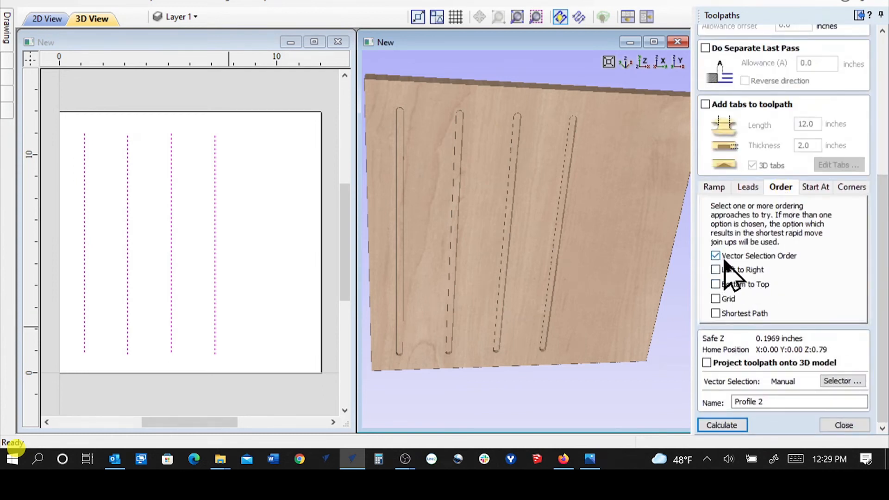
click(812, 186)
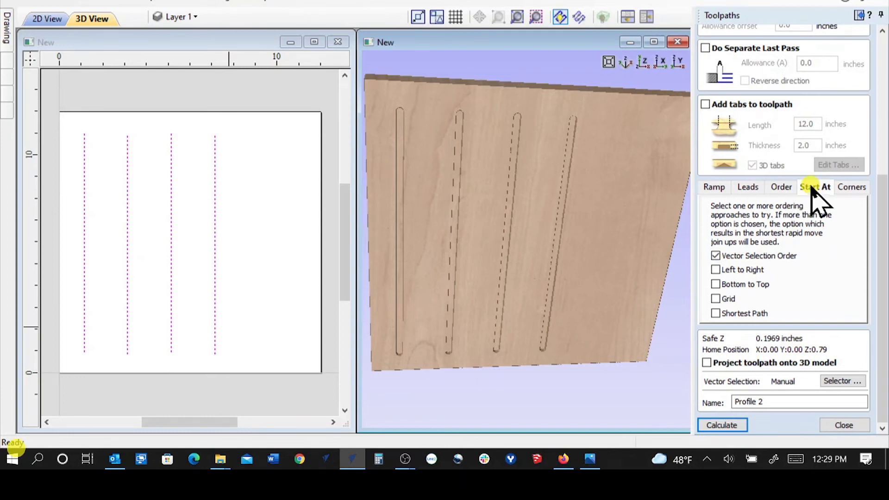
click(781, 186)
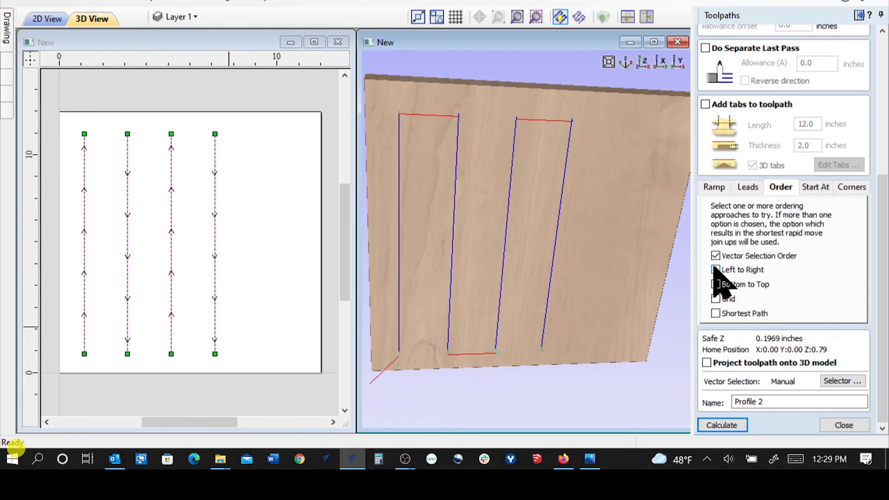
click(824, 187)
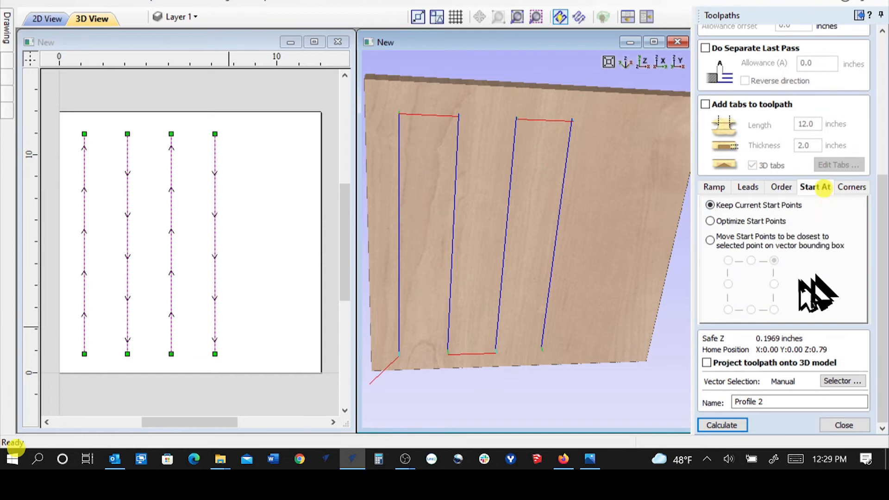
click(710, 240)
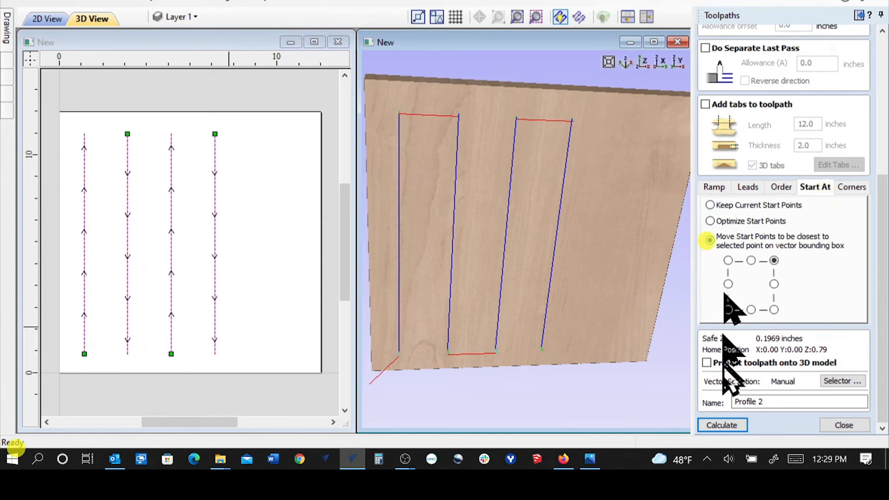
Step: Recalculate Profile 2 with the moved start points and simulate all toolpaths
click(733, 427)
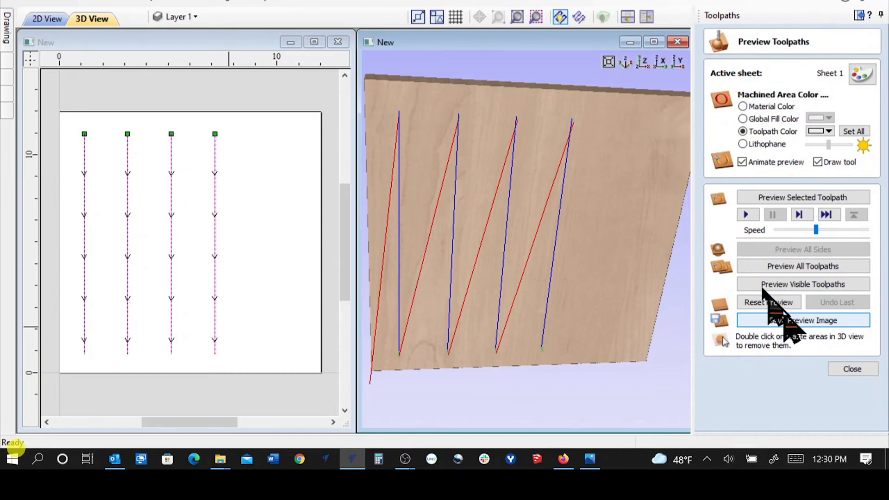
click(790, 267)
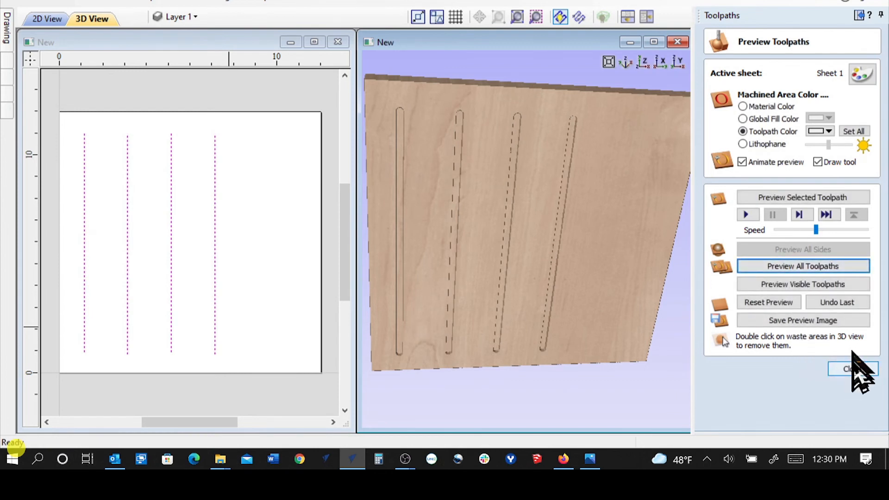
click(853, 369)
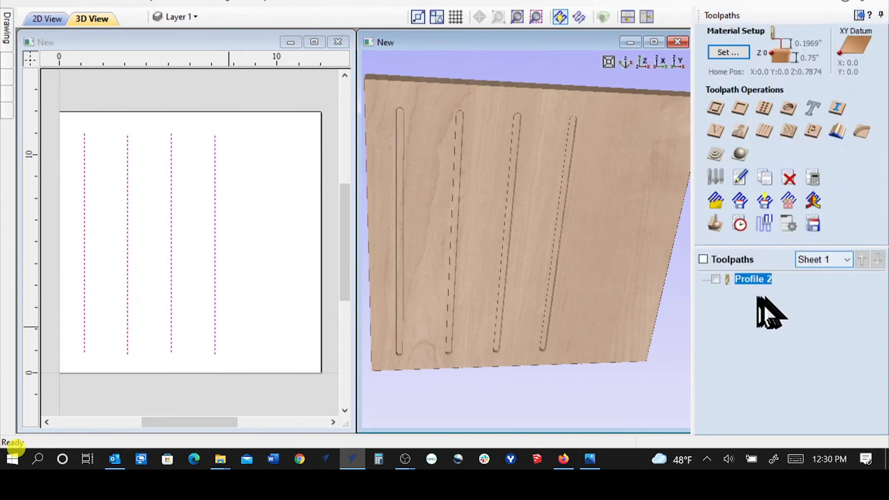
Step: Set Profile 2 to Keep Current Start Points with Vector Selection Order and recalculate it
double_click(760, 280)
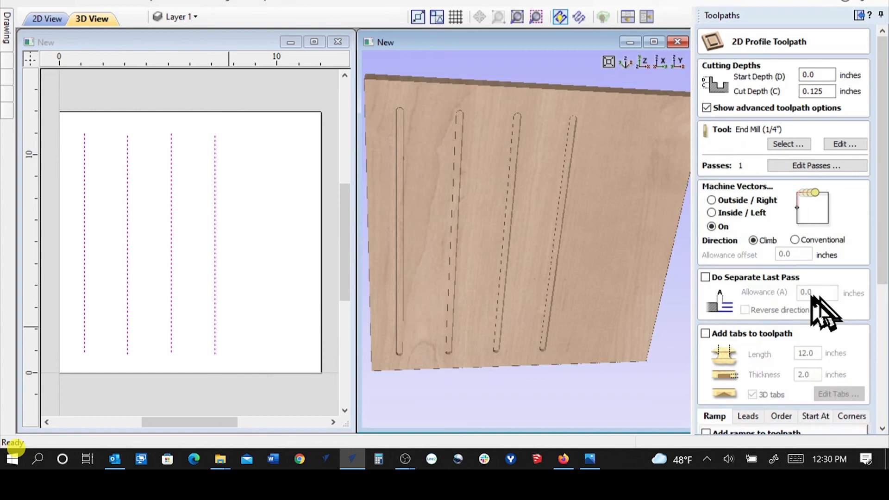
scroll(874, 373, down, 5)
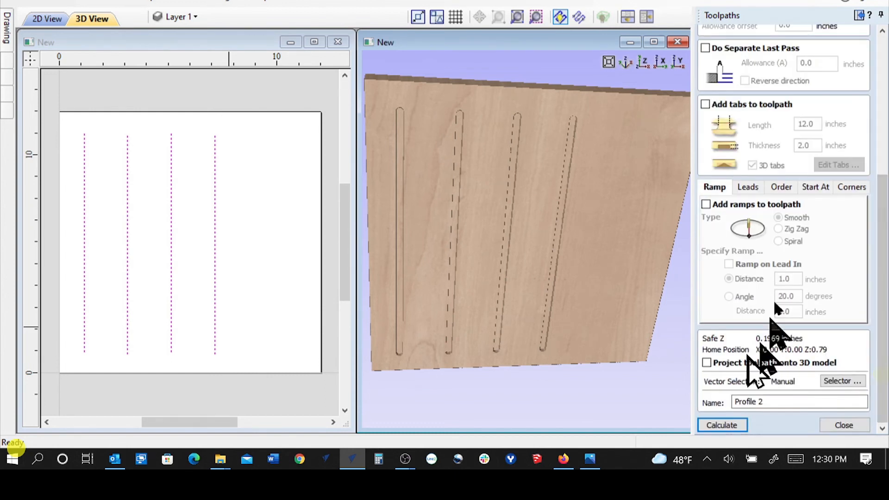
click(814, 188)
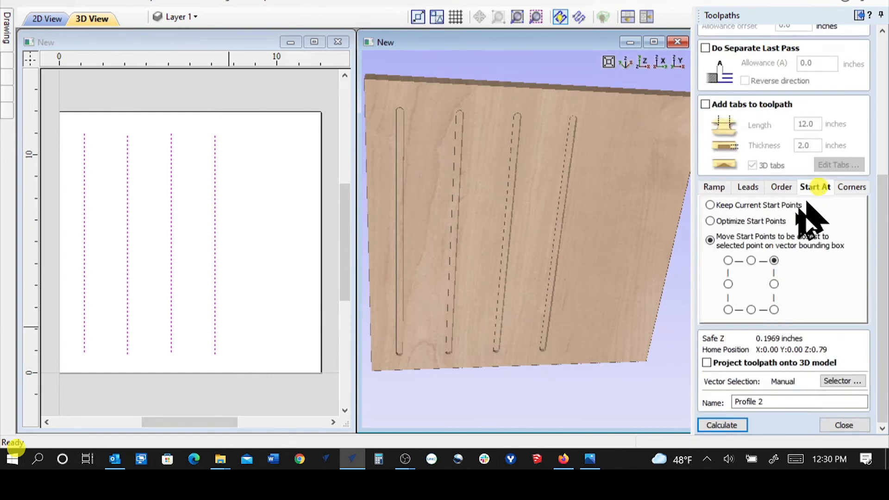
click(710, 205)
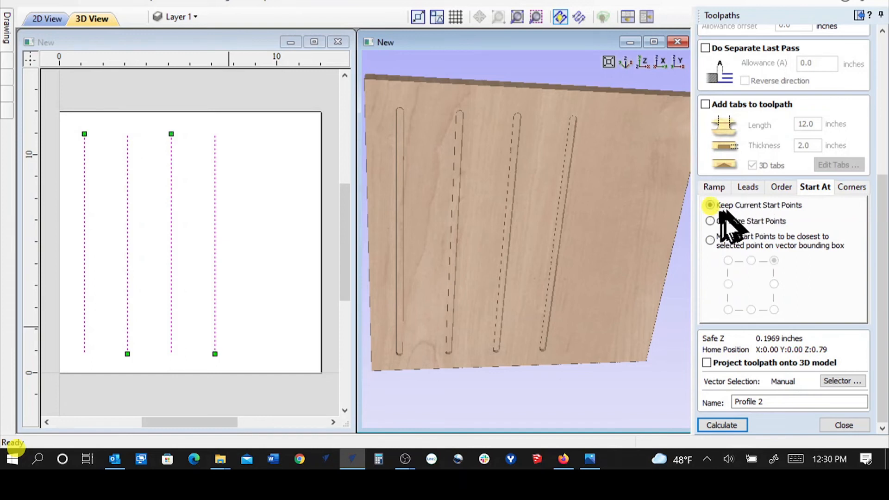
click(780, 188)
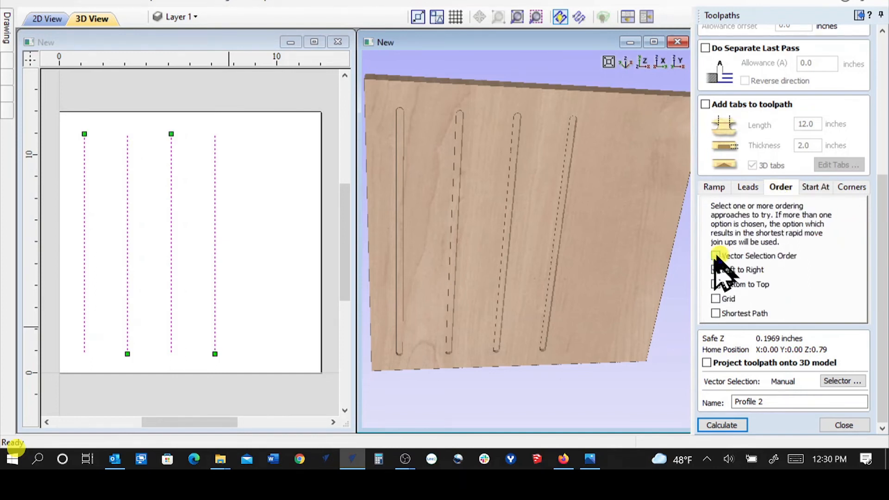
click(725, 425)
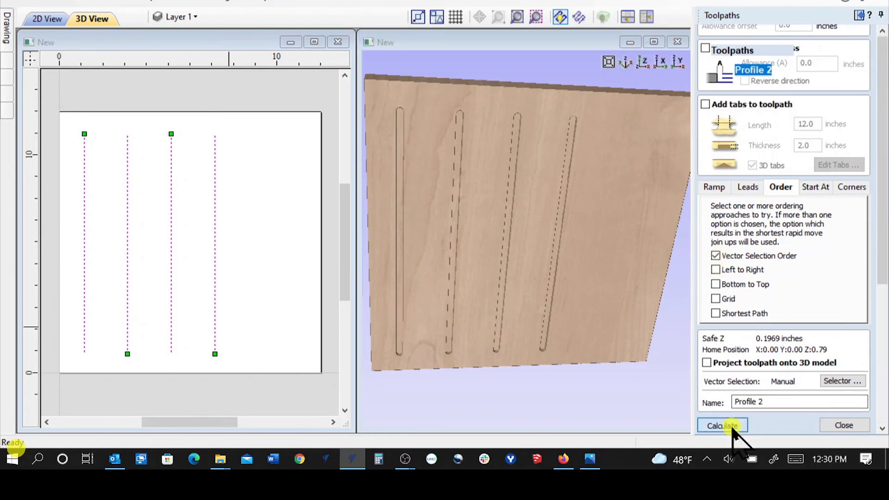
Step: Reset the toolpath preview and simulate all toolpaths with the recalculated Profile 2
click(851, 369)
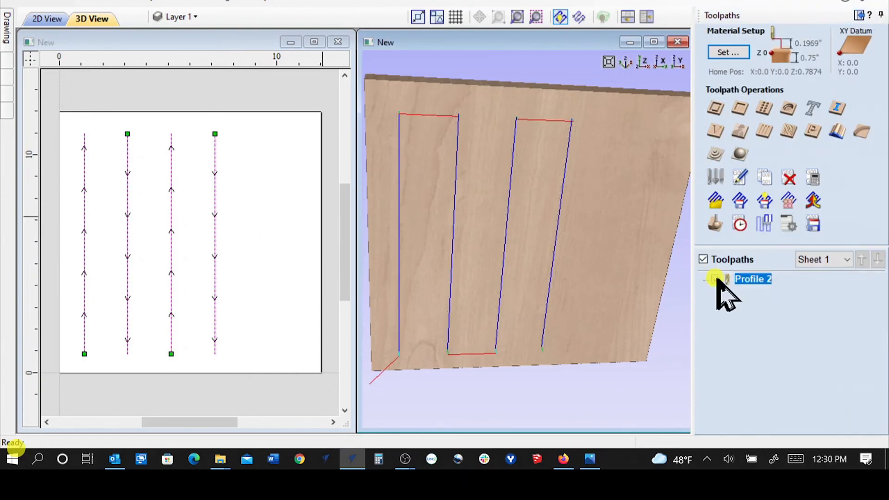
click(717, 223)
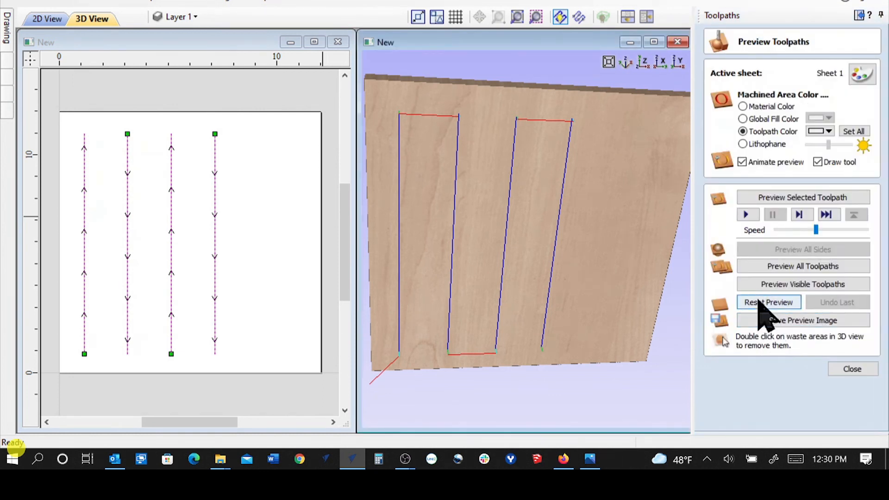
click(756, 302)
click(803, 267)
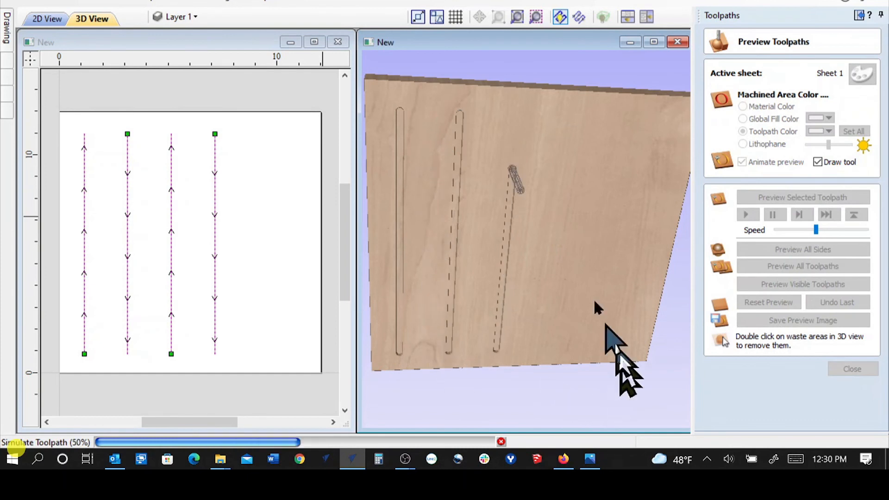
Step: Slow the simulation speed, reset the preview, simulate all toolpaths again, and close the preview
drag(816, 230, 786, 230)
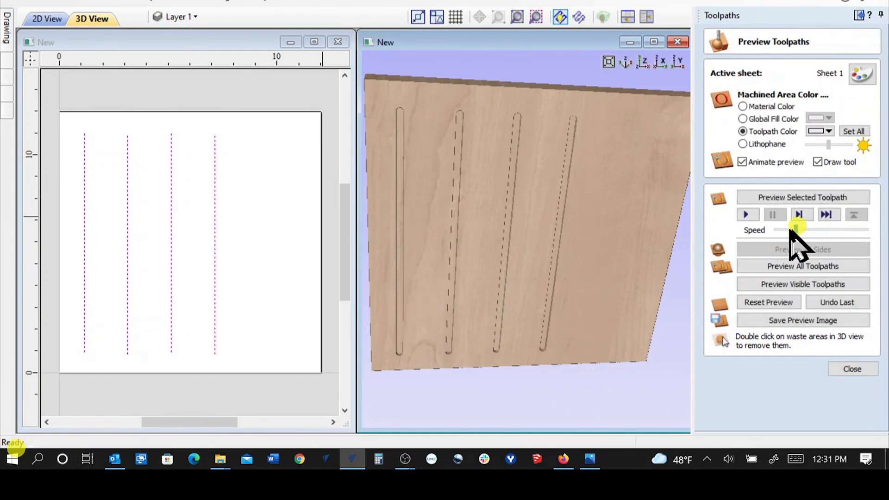
click(785, 301)
click(802, 267)
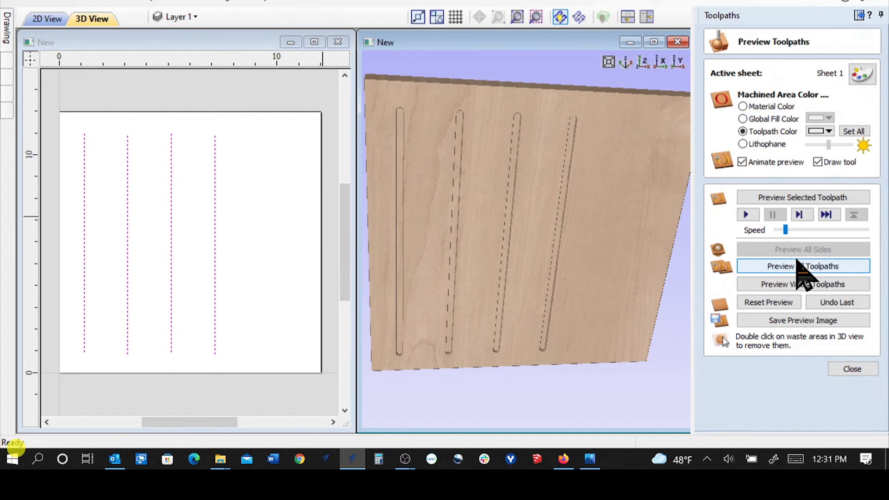
click(848, 371)
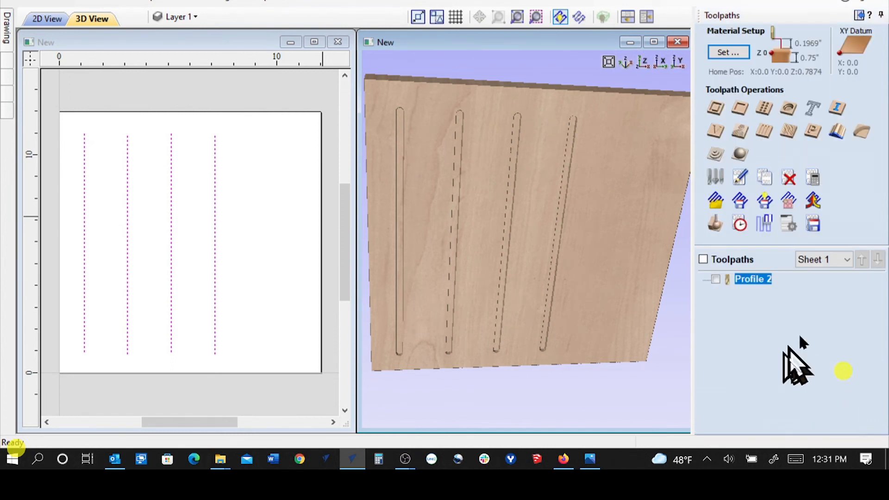
Step: Reopen the Profile 2 toolpath settings and check its ordering and Start At options
double_click(739, 278)
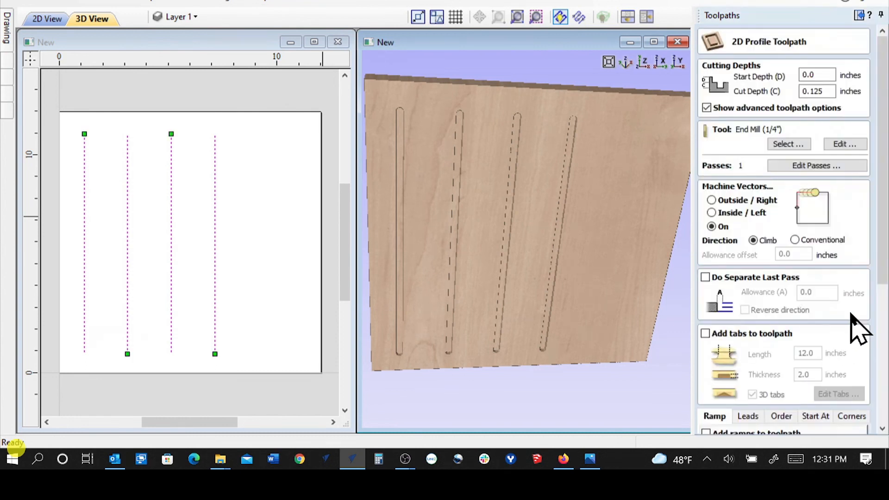
click(883, 391)
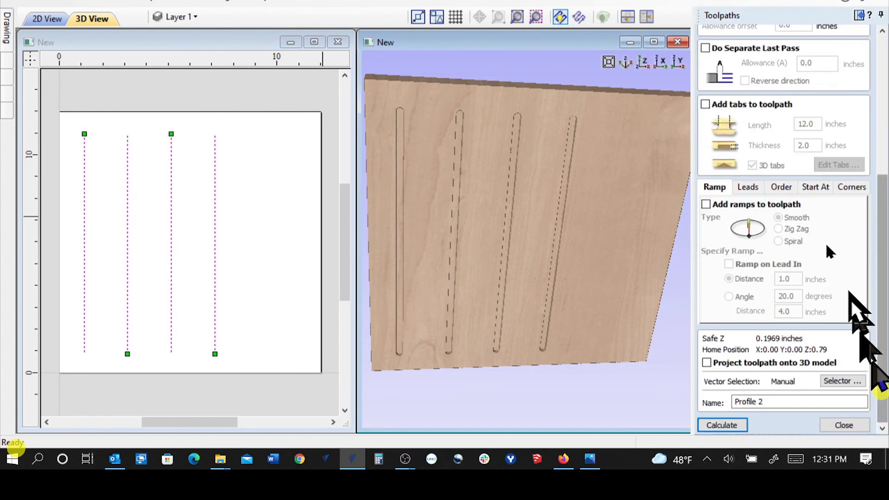
click(784, 188)
click(814, 188)
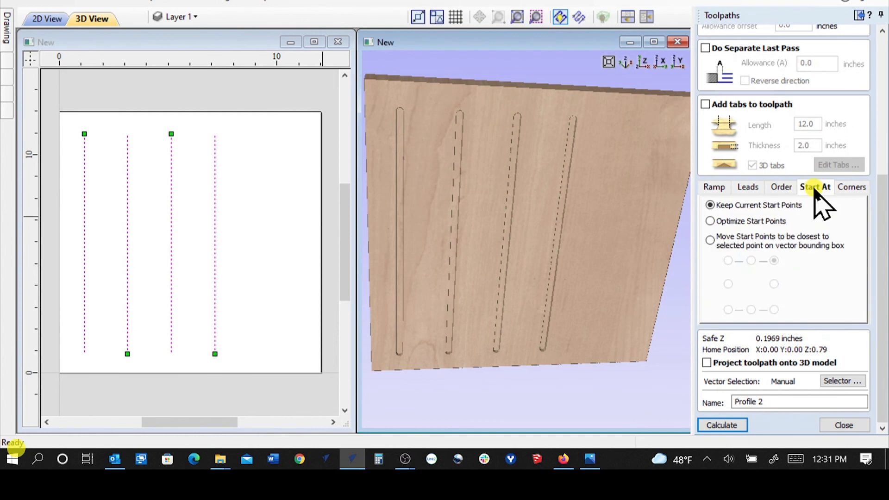